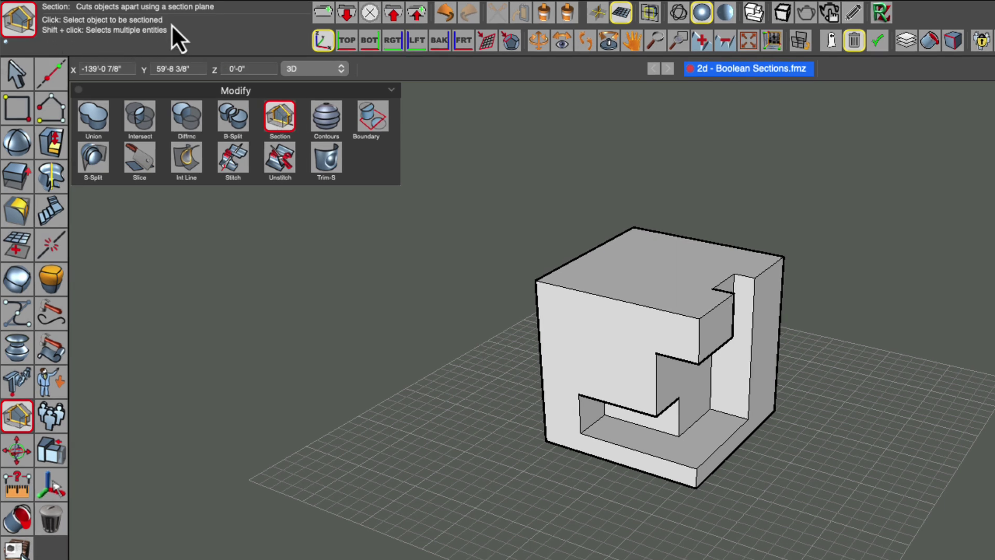
Section the notched cube with the ground reference plane, raising the cutting plane partway up the cube and tilting it in both directions
left_click(642, 317)
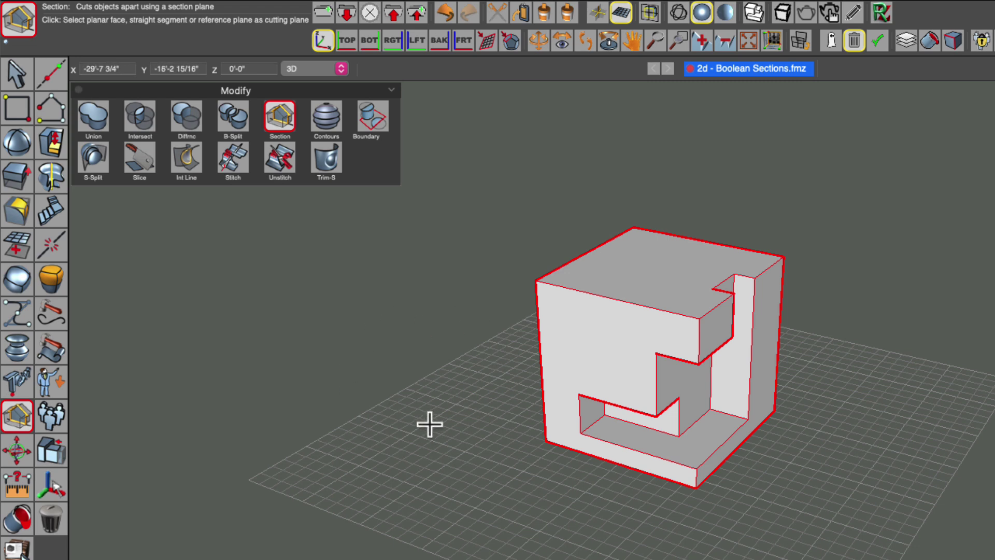
left_click(469, 393)
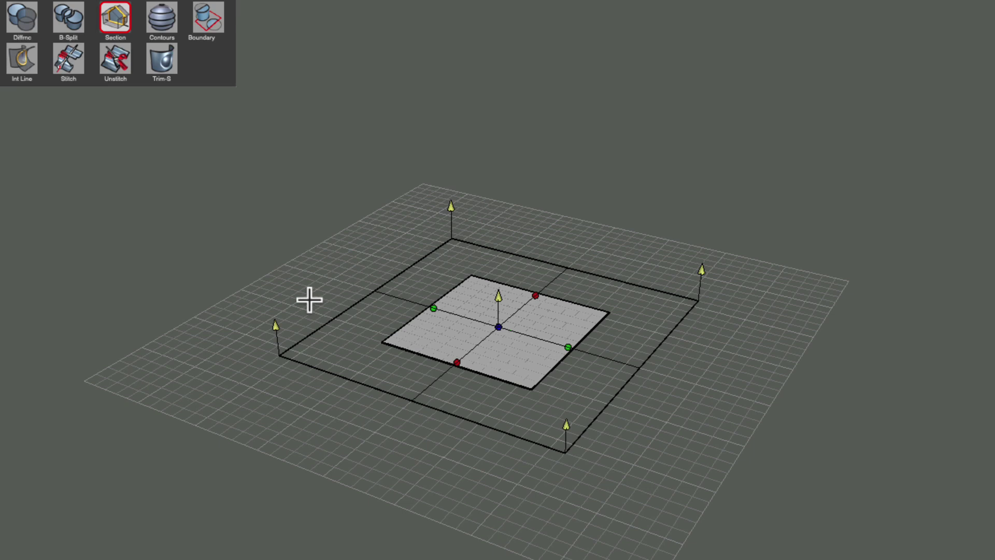
left_click_drag(273, 328, 300, 251)
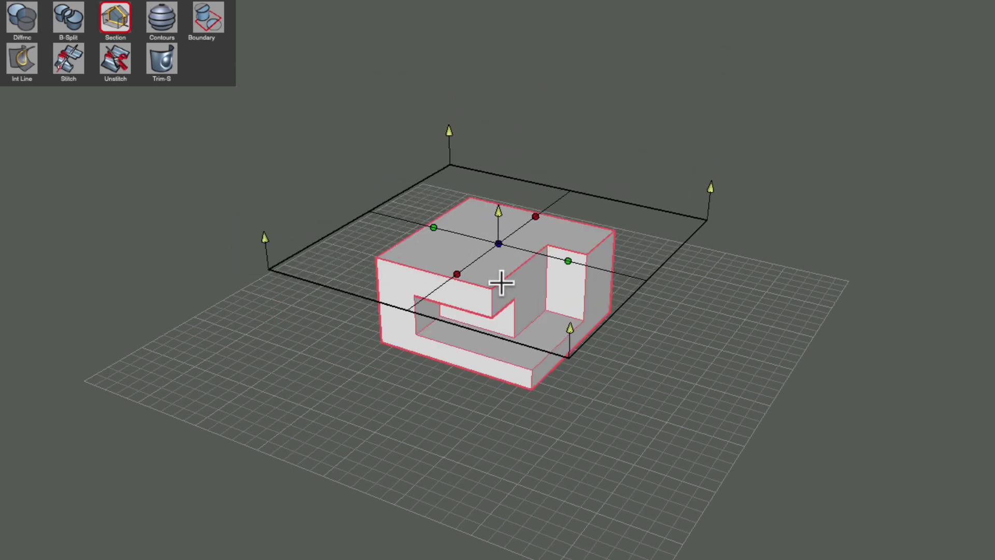
mouse_move(457, 273)
left_mouse_down()
mouse_move(461, 249)
mouse_move(460, 295)
mouse_move(456, 277)
left_mouse_up()
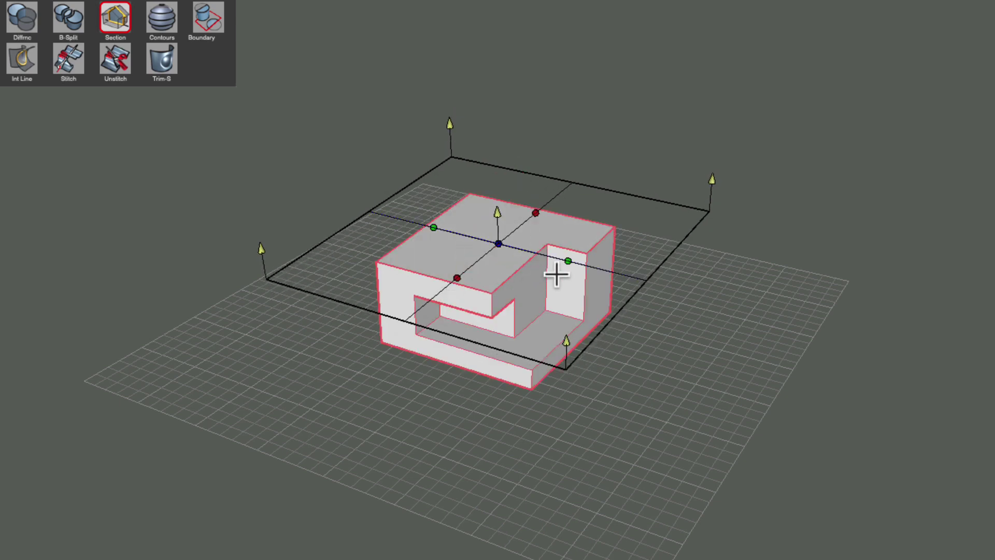
mouse_move(567, 262)
left_mouse_down()
mouse_move(568, 292)
mouse_move(567, 280)
left_mouse_up()
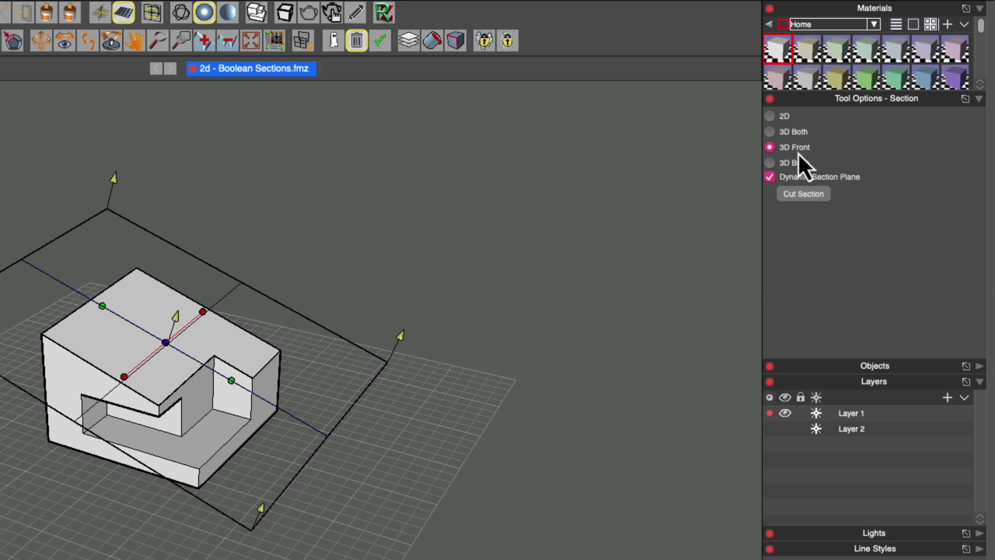
Preview the tilted section as 3D Back and 3D Front, and leave the Section tool without cutting the cube
left_click(783, 167)
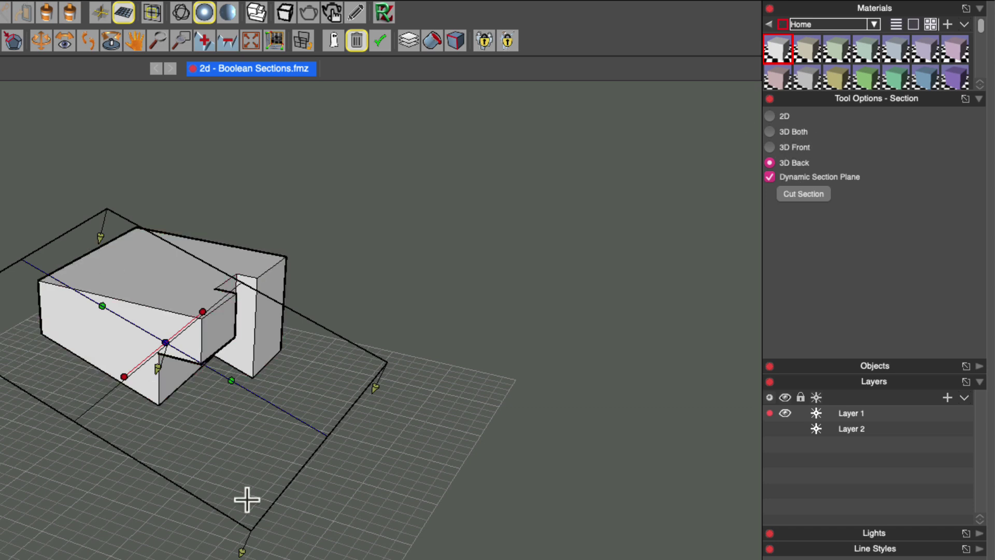
left_click(785, 147)
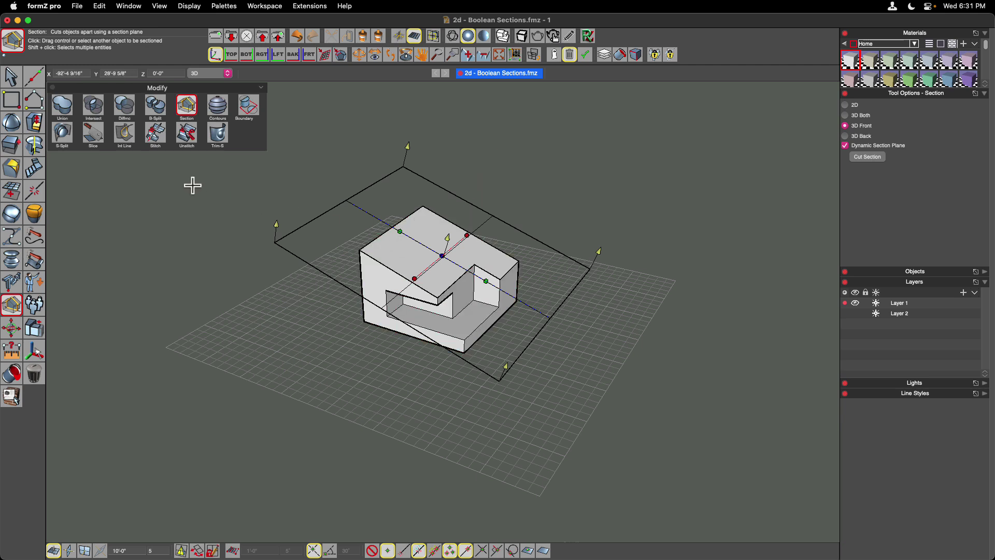
left_click(13, 82)
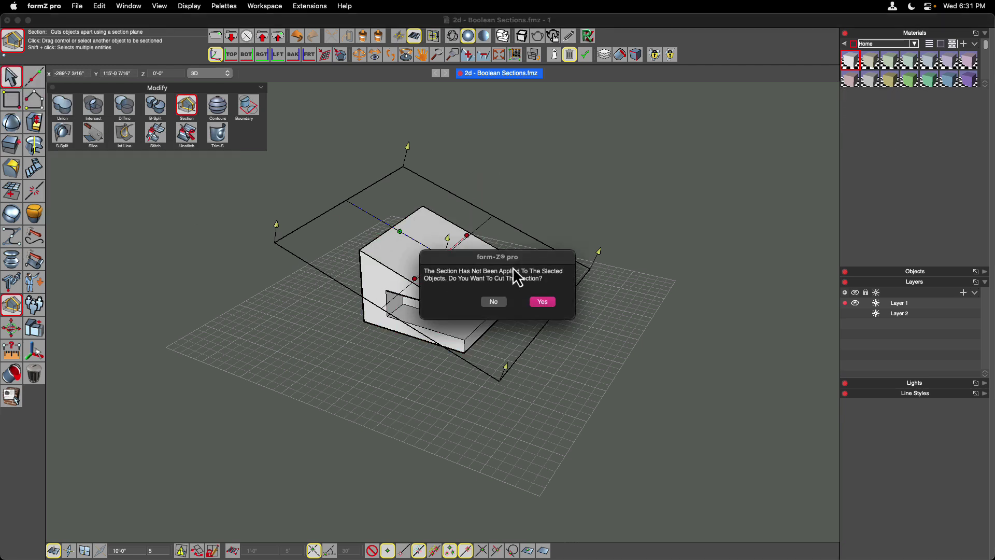
left_click(496, 303)
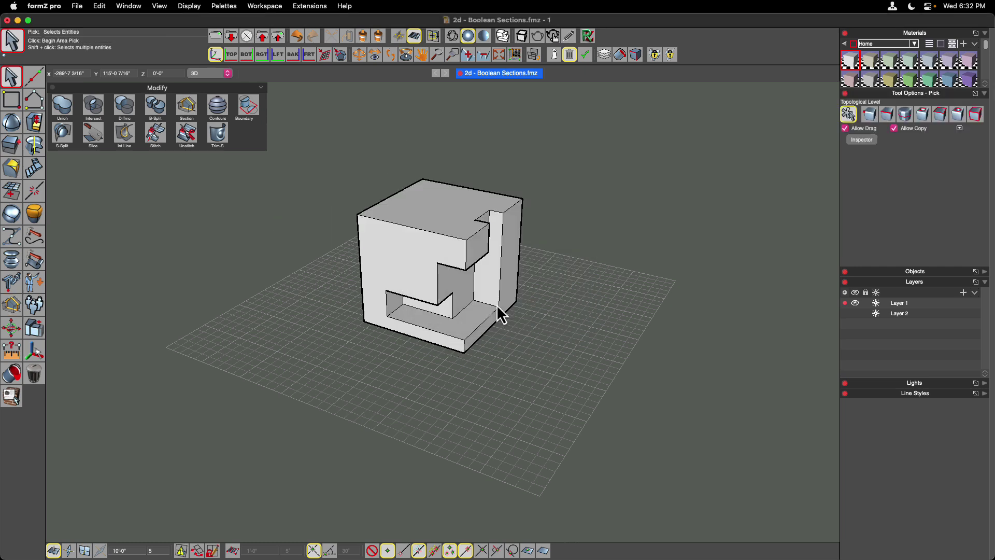
left_click(499, 305)
left_click(280, 339)
Draw a flat surface rectangle about 9'-4" by 12'-10" on the ground beside the cube
left_click(12, 99)
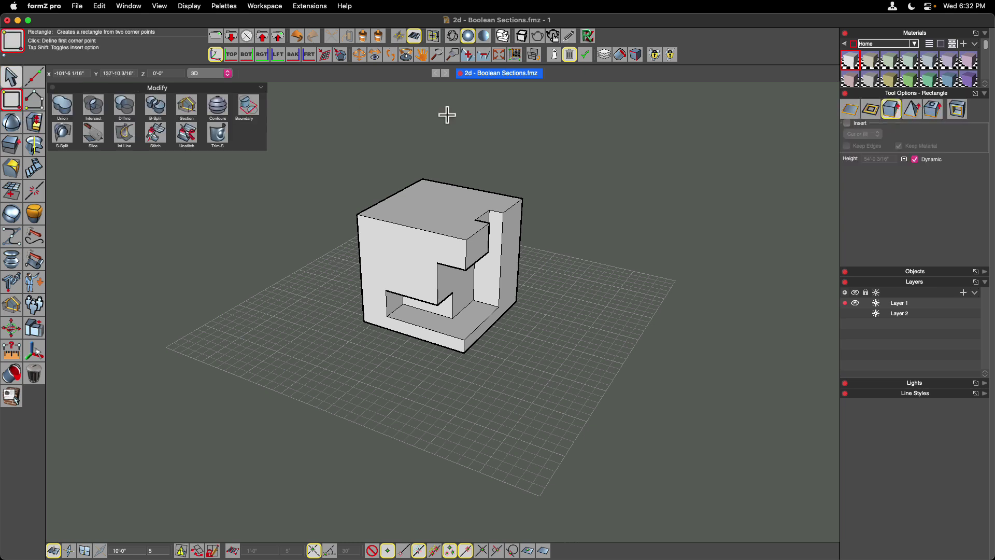
left_click(850, 110)
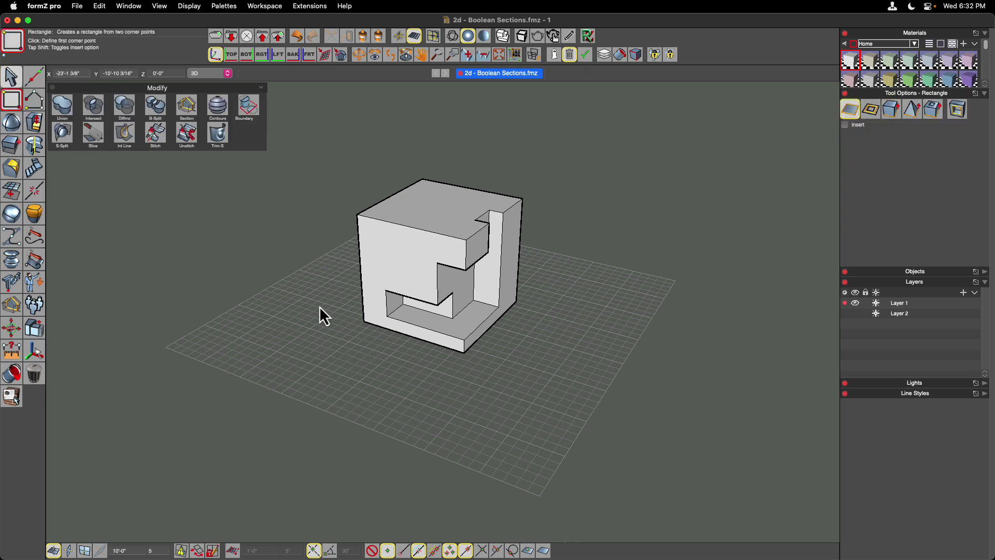
left_click(294, 299)
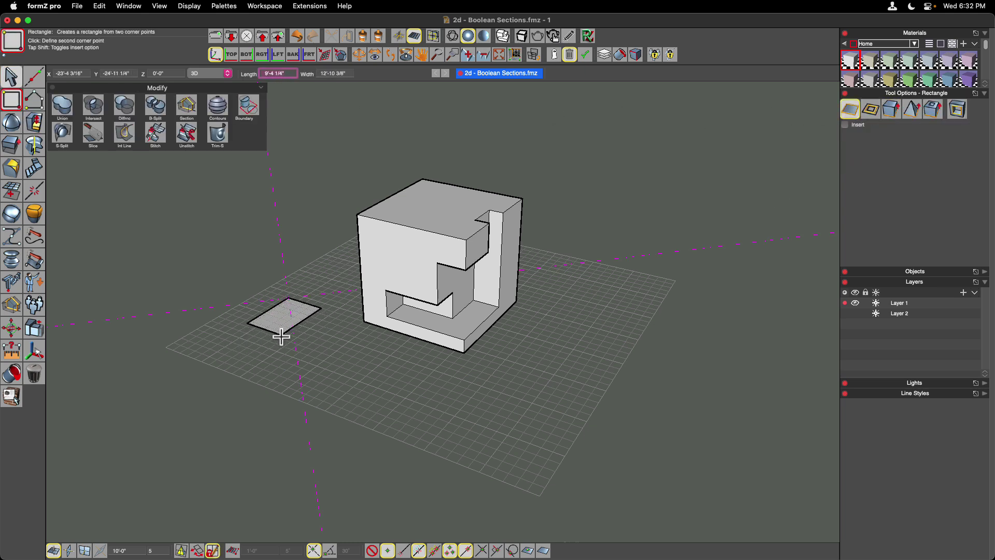
left_click(265, 335)
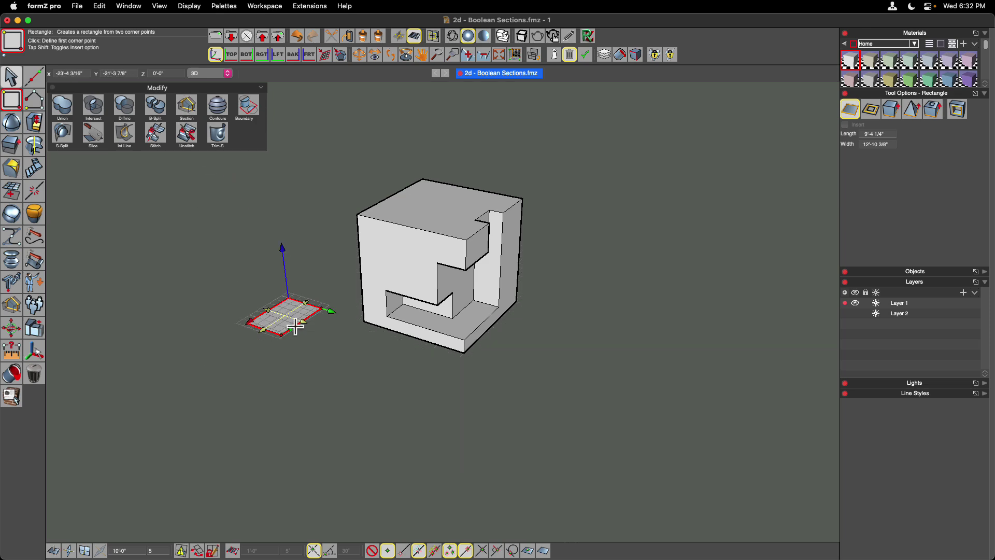
key("g")
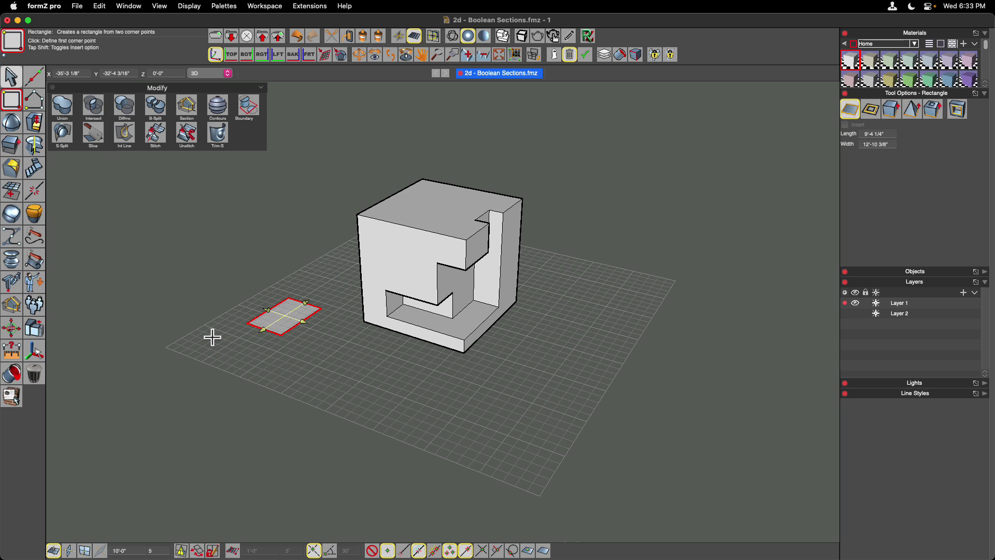
Move the rectangle perpendicular to the reference plane so it floats a short distance above the ground, and clear the selection
left_click(11, 76)
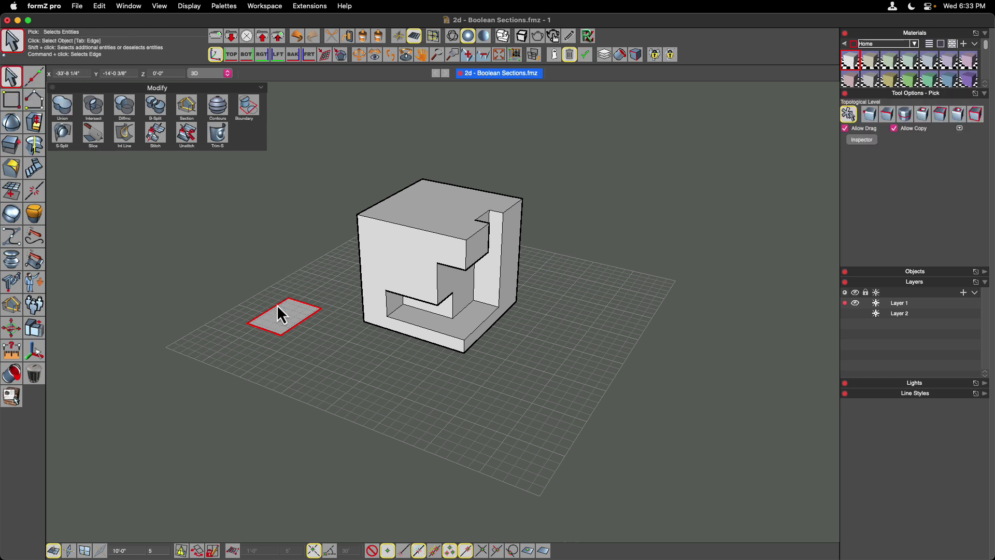
mouse_move(24, 334)
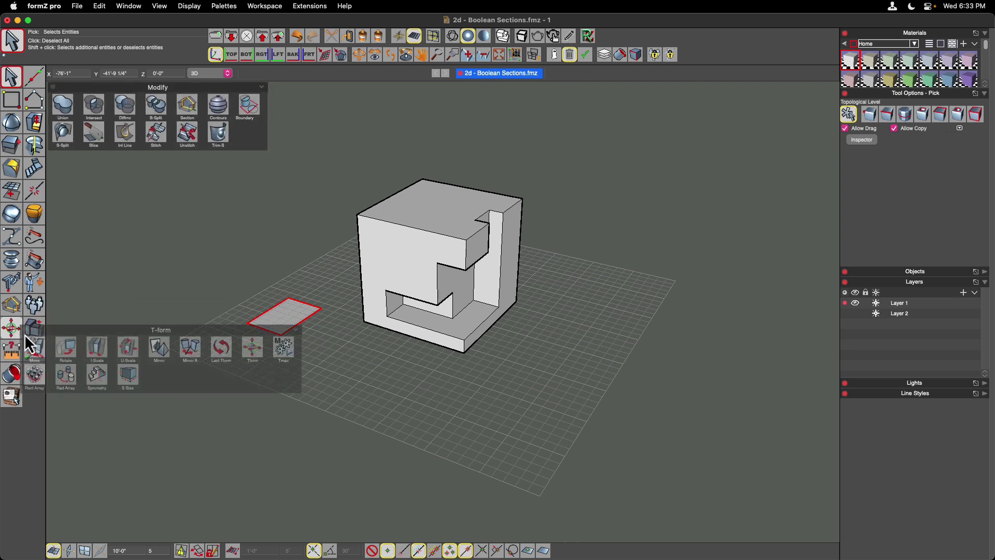
left_click(35, 349)
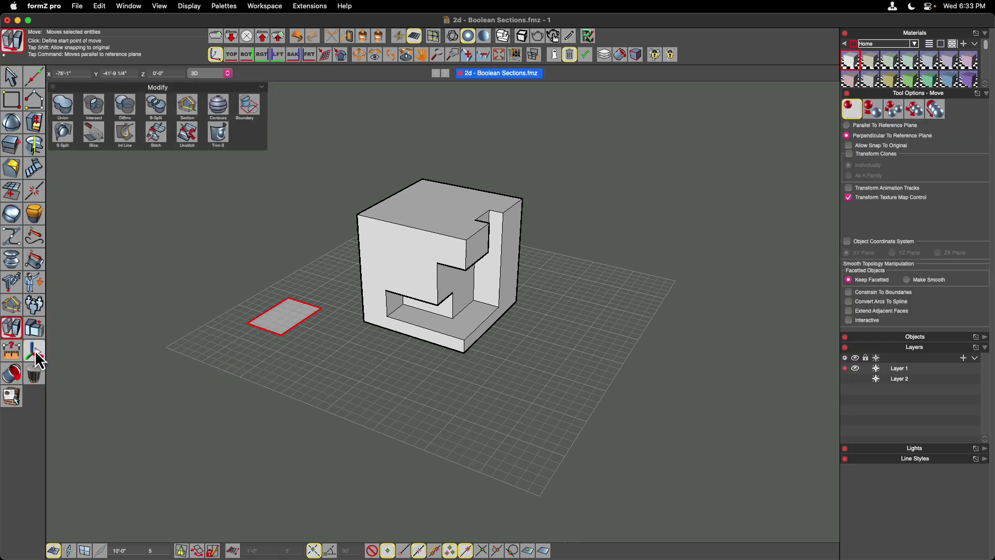
left_click(283, 333)
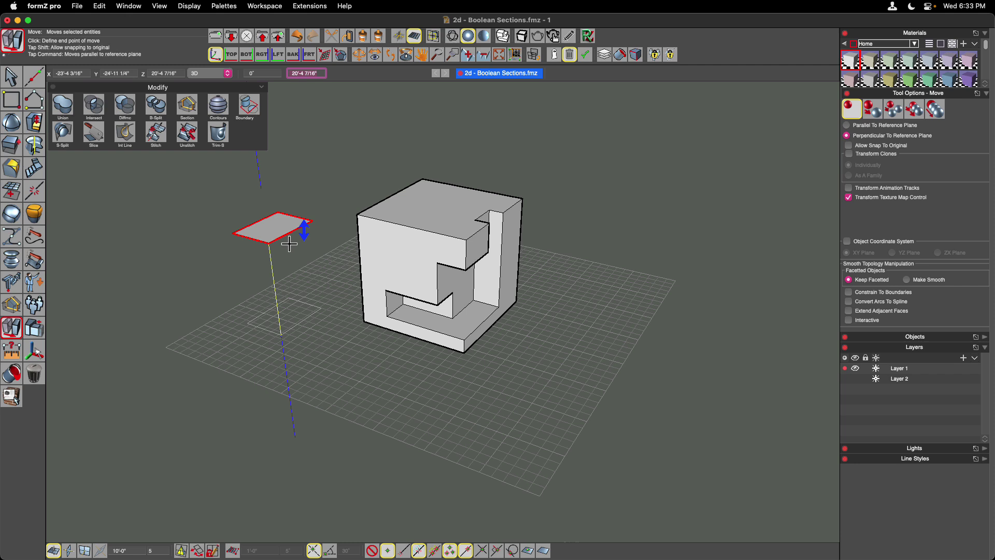
key("Escape")
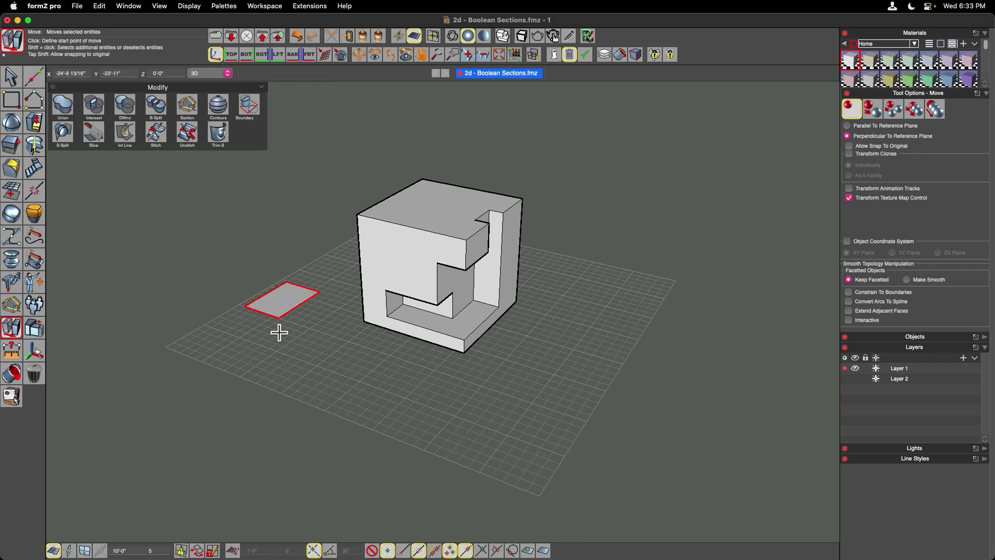
middle_click_drag(280, 334, 280, 332)
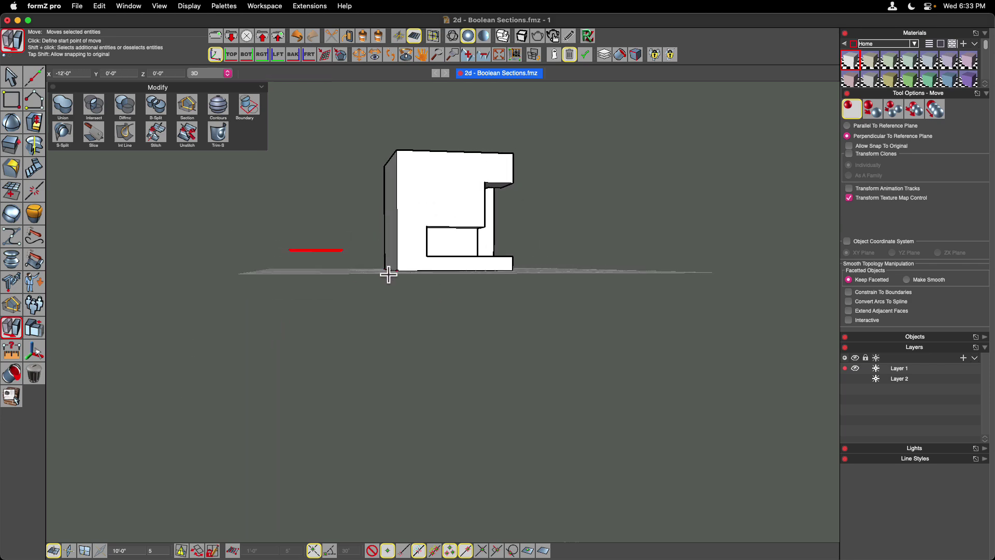
middle_click_drag(390, 275, 378, 282)
left_click(11, 77)
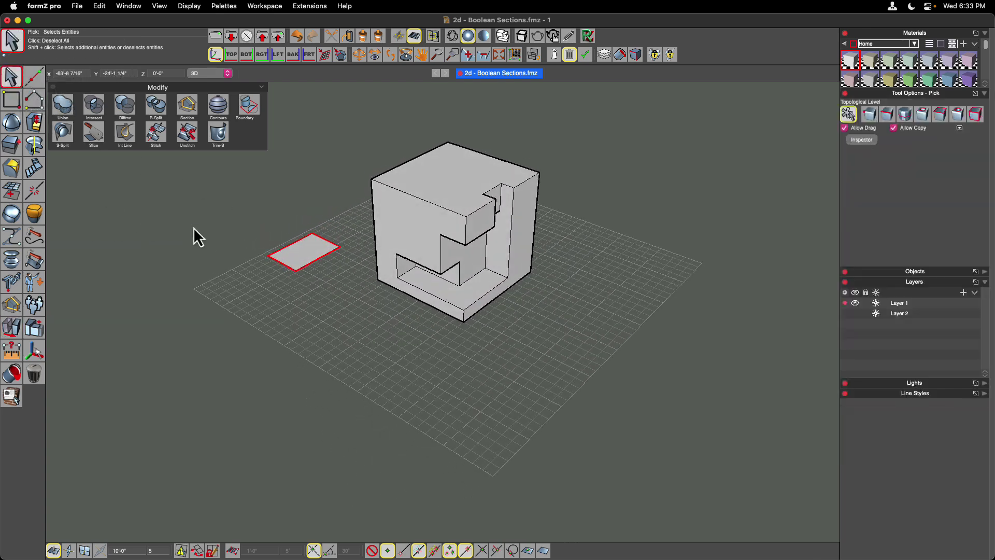
left_click(225, 231)
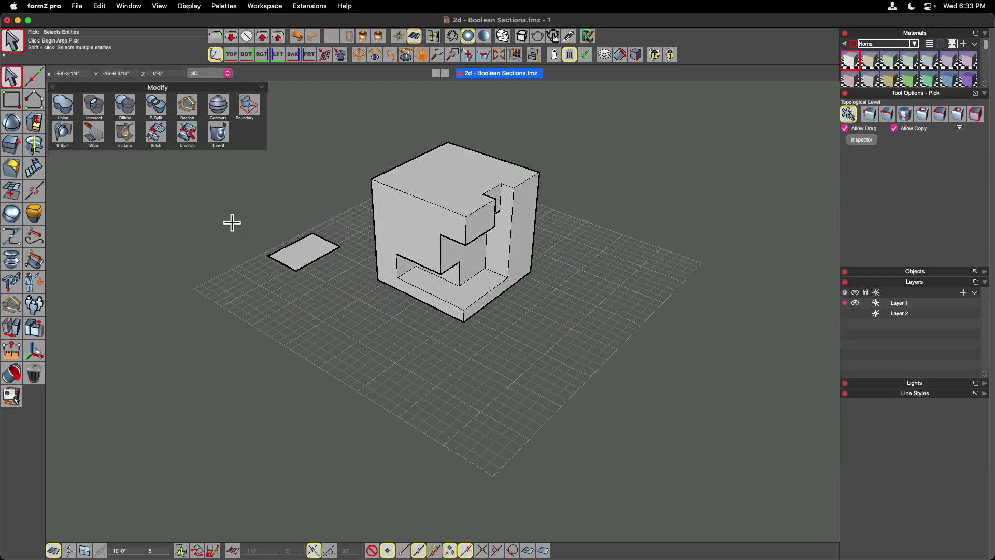
Cut the cube with a 3D Front section, using the floating rectangle's face as the cutting plane
left_click(190, 110)
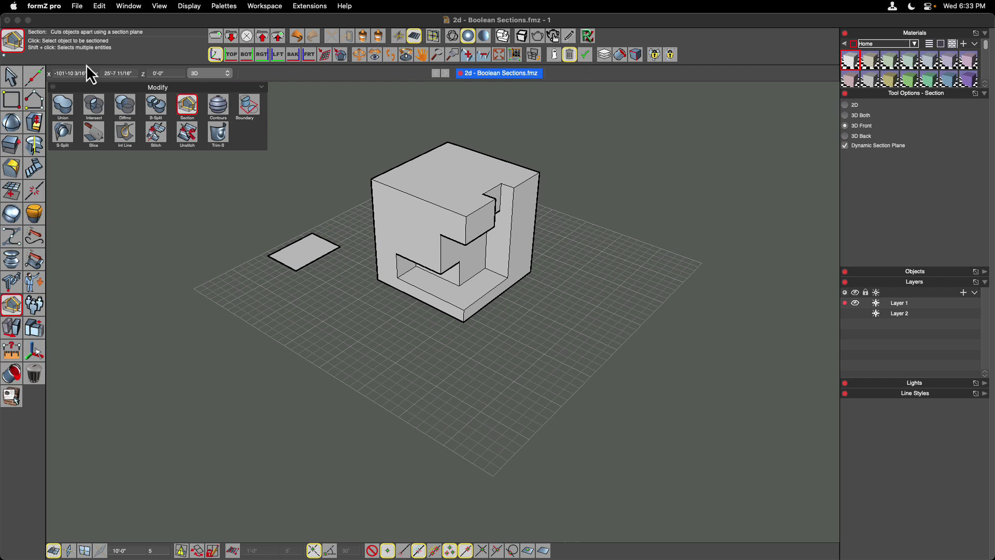
left_click(403, 188)
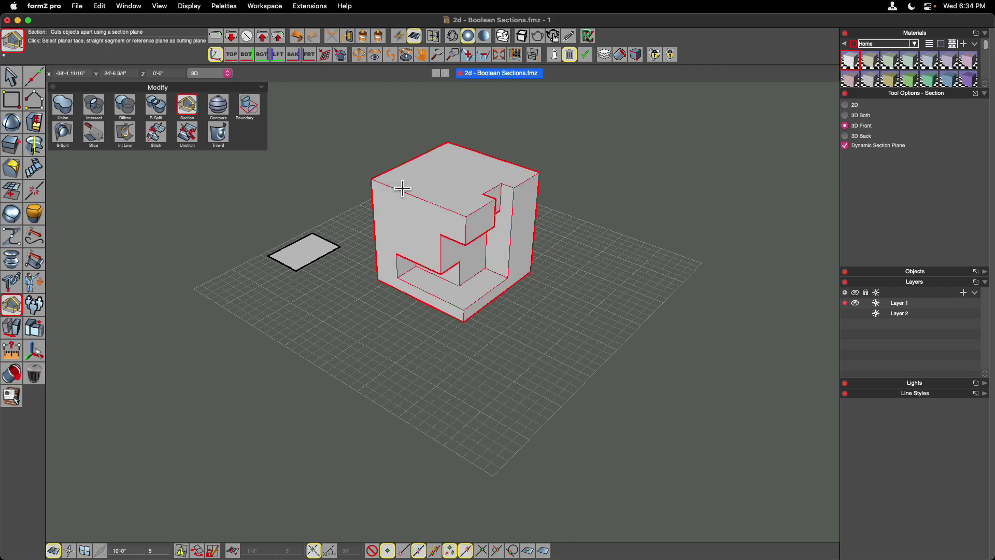
left_click(309, 248)
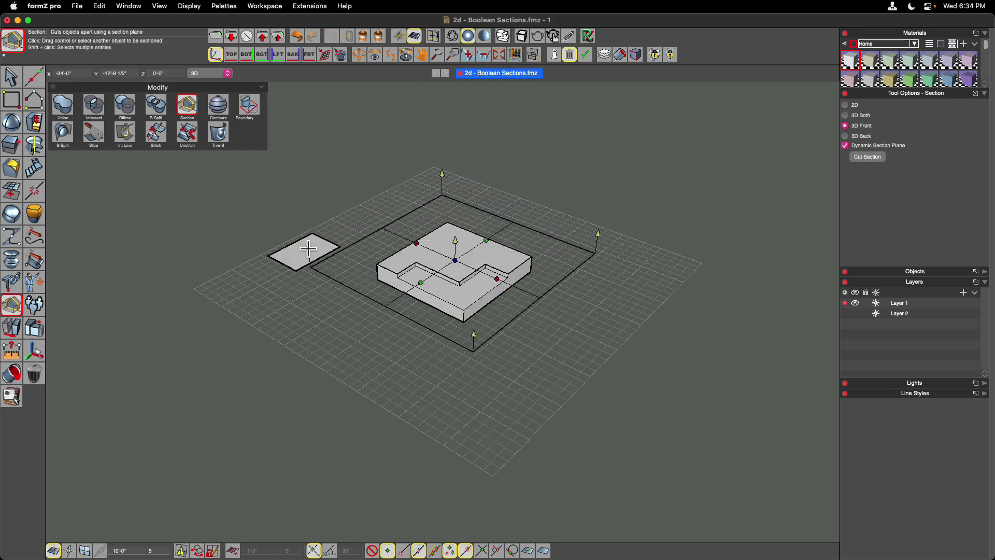
middle_click_drag(231, 284, 230, 284)
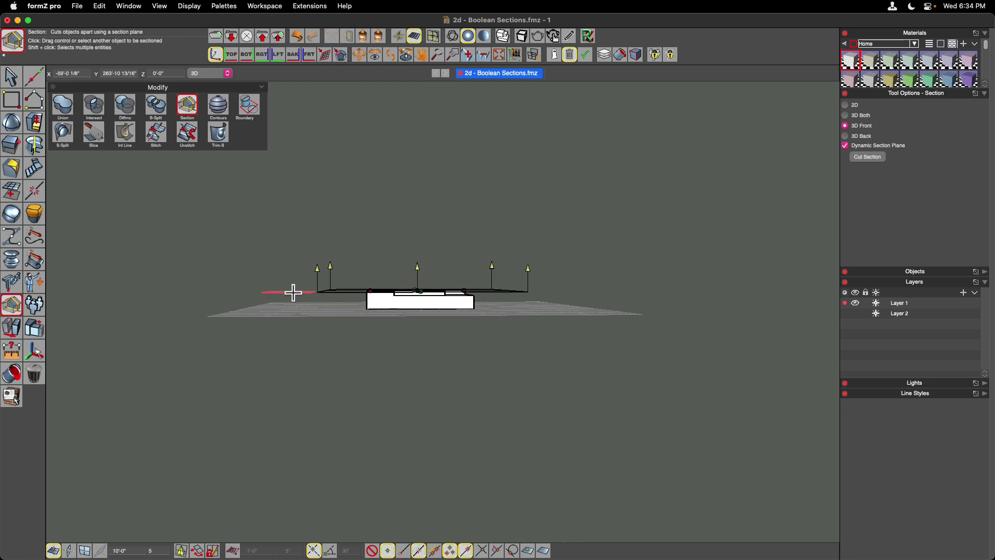
scroll(296, 292, "up", 10)
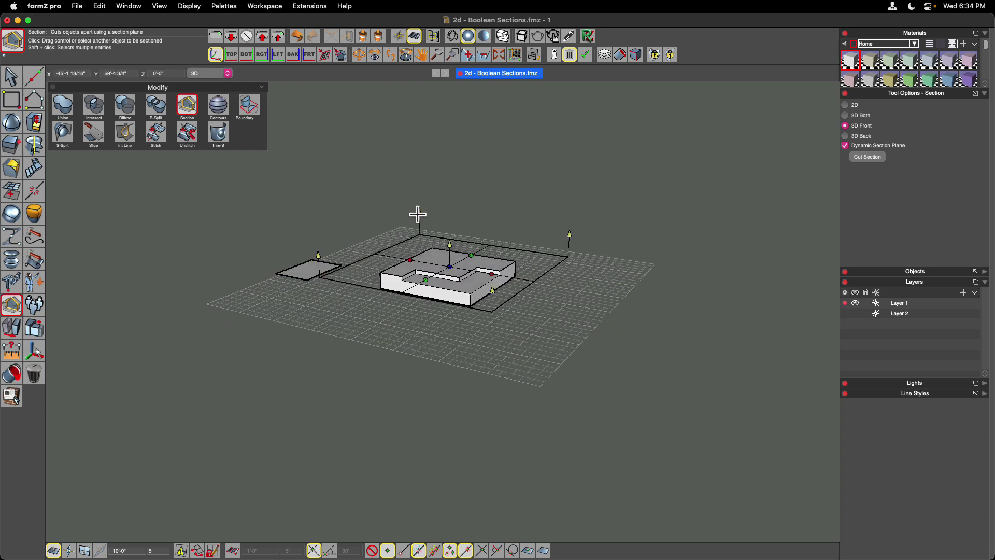
scroll(464, 255, "up", 3)
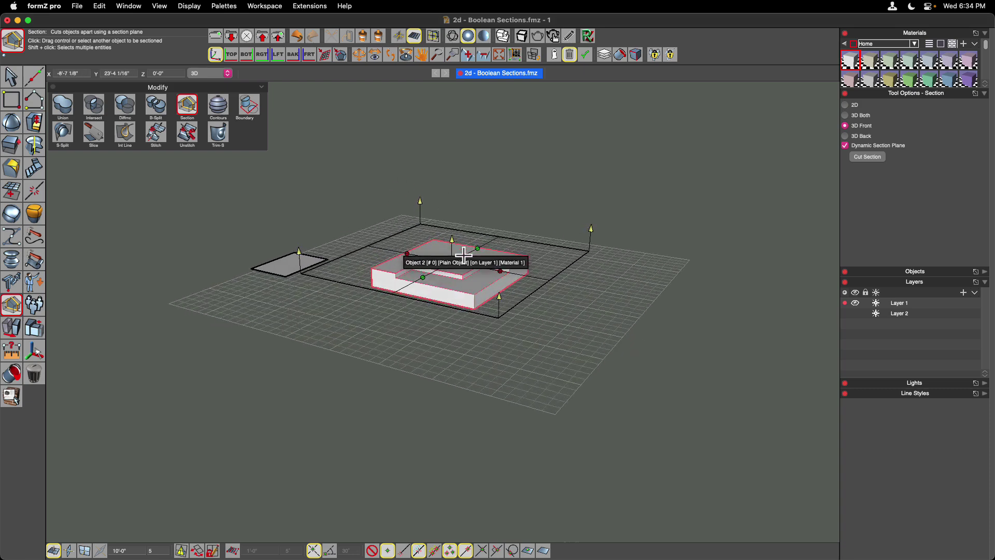
scroll(463, 255, "up", 2)
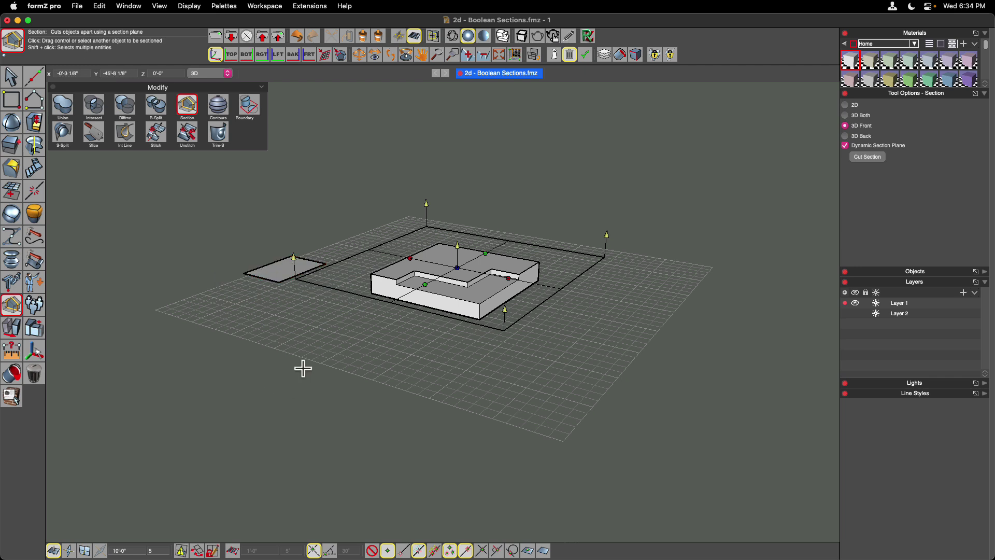
left_click(867, 158)
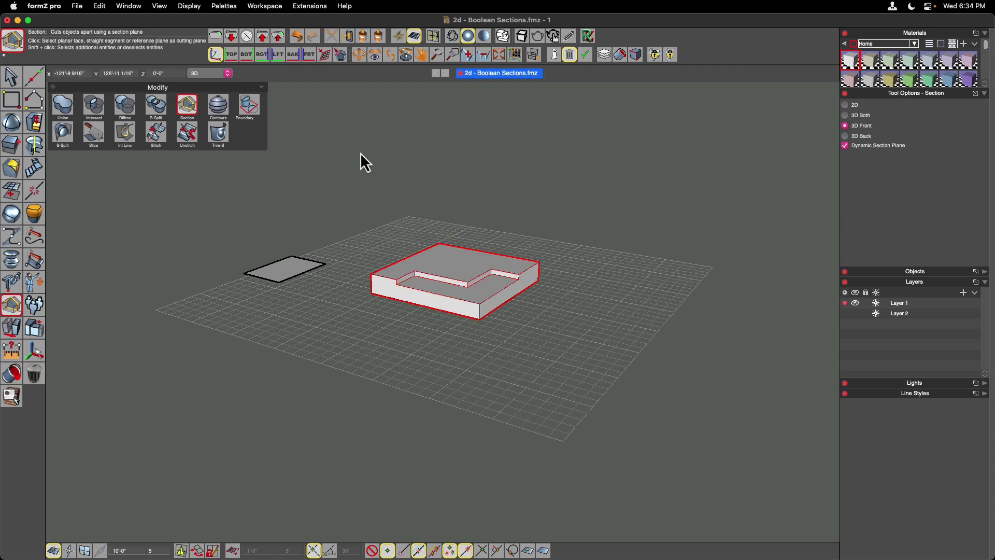
Clear the selection and undo the section cut on the cube
double_click(444, 176)
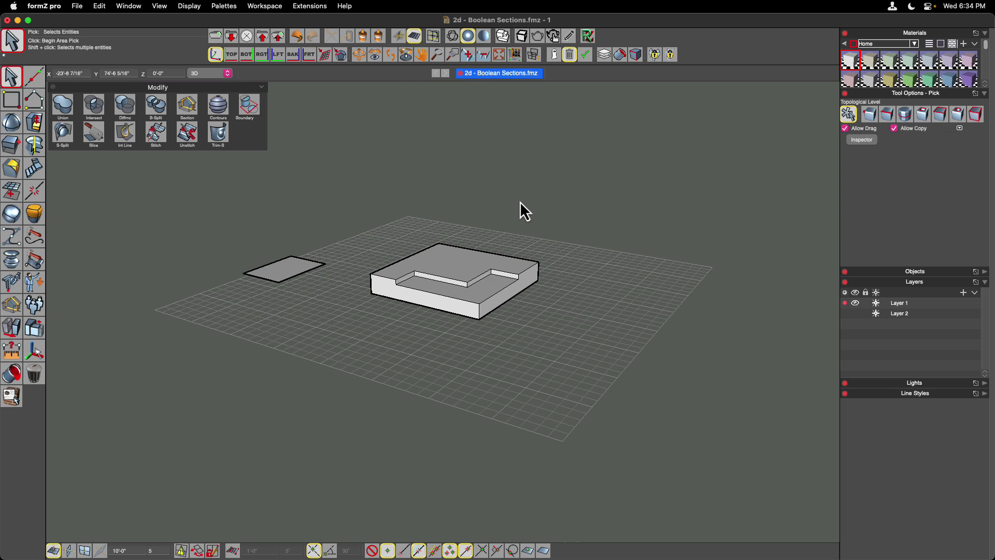
left_click(286, 267)
left_click(361, 223)
key("super+z")
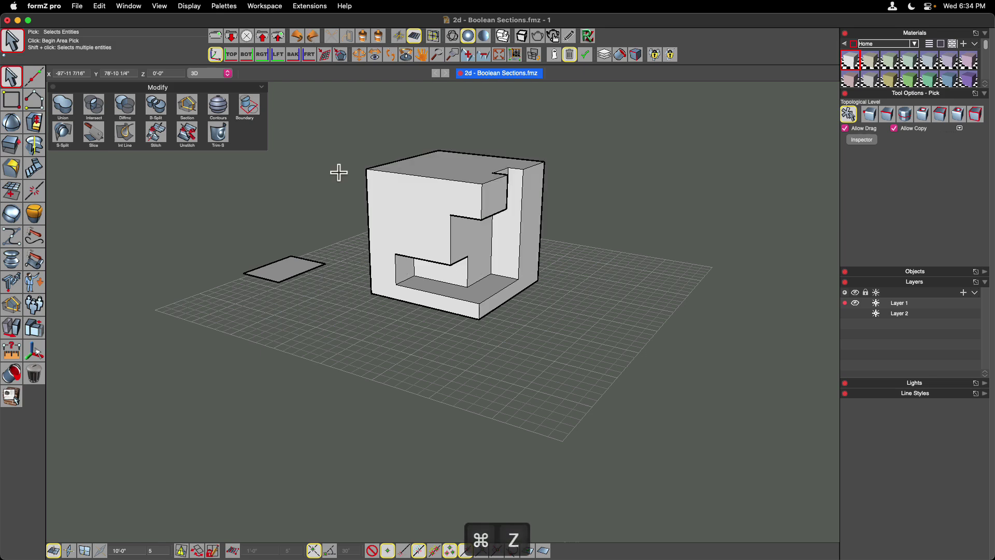
Draw an upright rectangle about 12'-2" high on the ground beside the cube by extruding a straight vector line
scroll(338, 172, "up", 5)
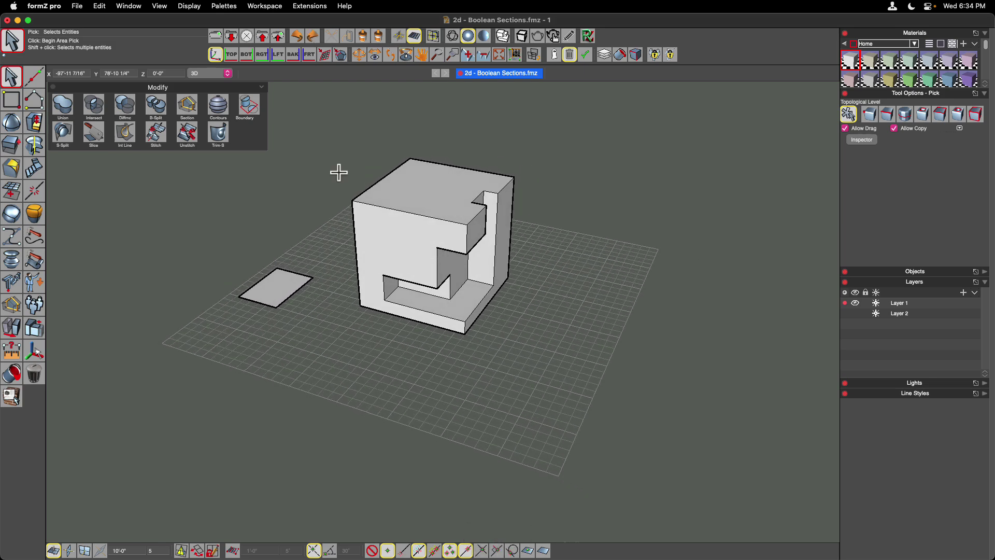
left_click(34, 104)
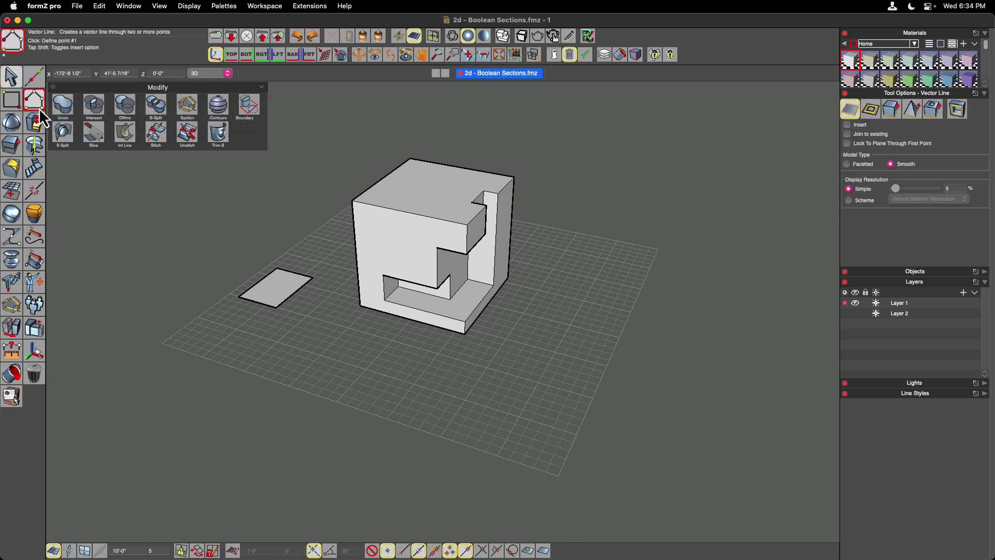
left_click(894, 110)
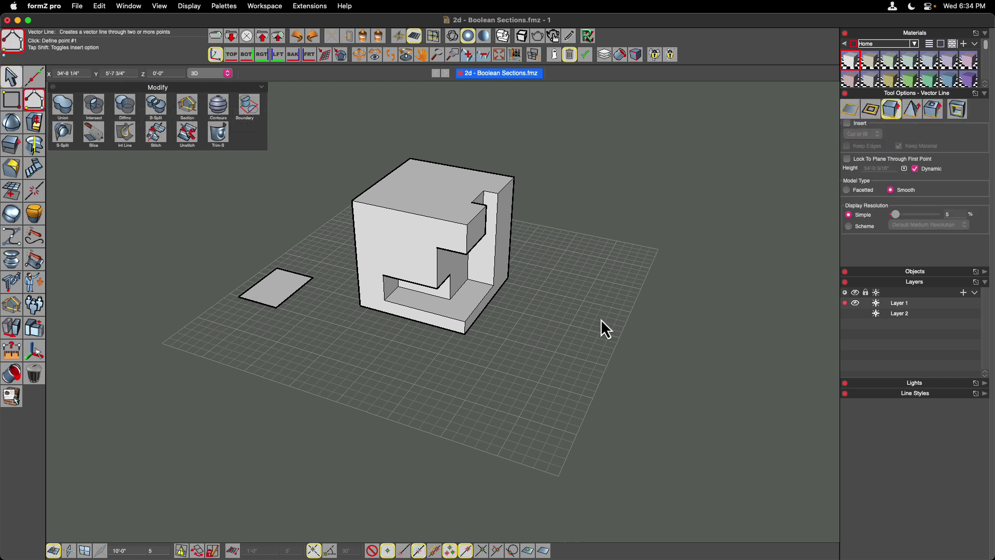
left_click(576, 362)
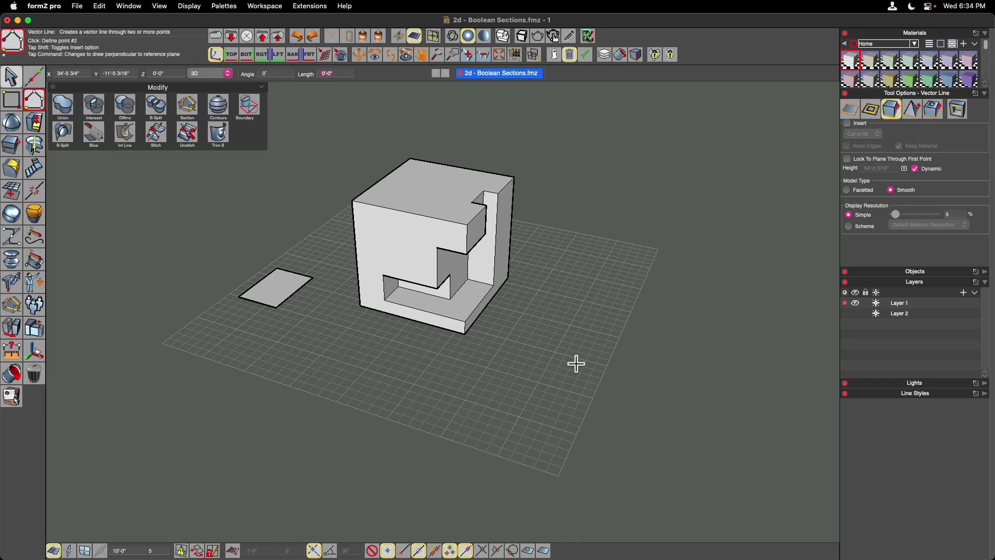
left_click(510, 333)
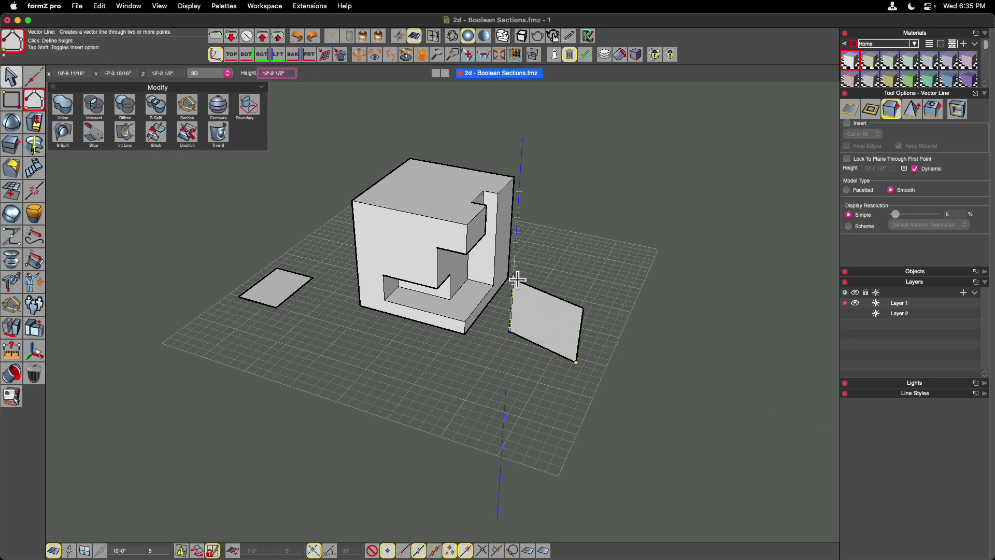
left_click(515, 269)
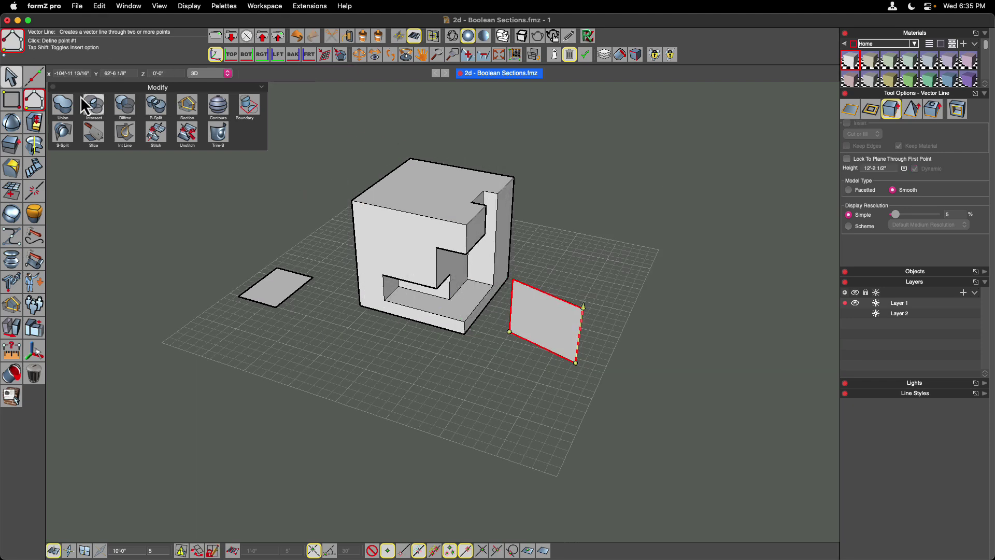
Cut the cube with a 3D Front section, using the upright rectangle's face as the cutting plane
left_click(12, 77)
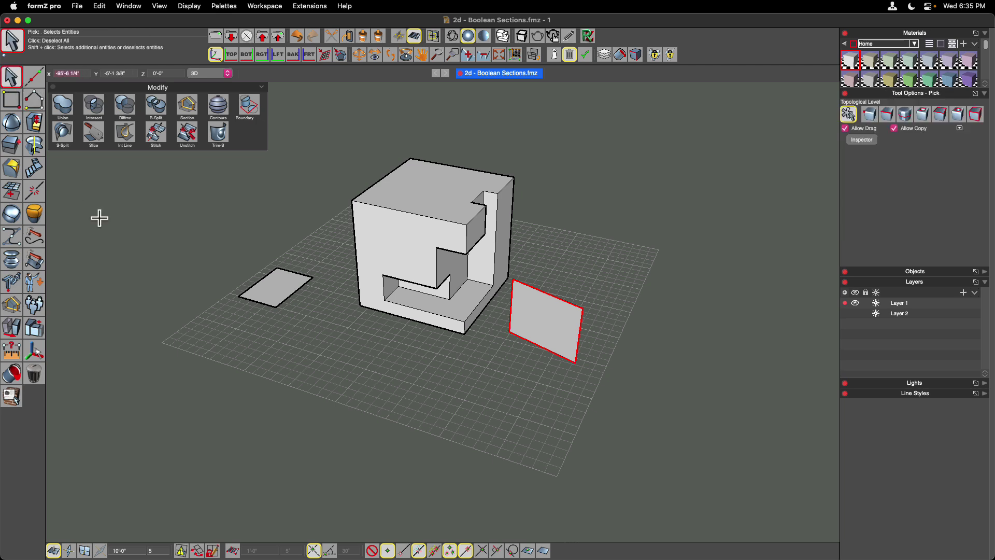
left_click(187, 106)
left_click(403, 207)
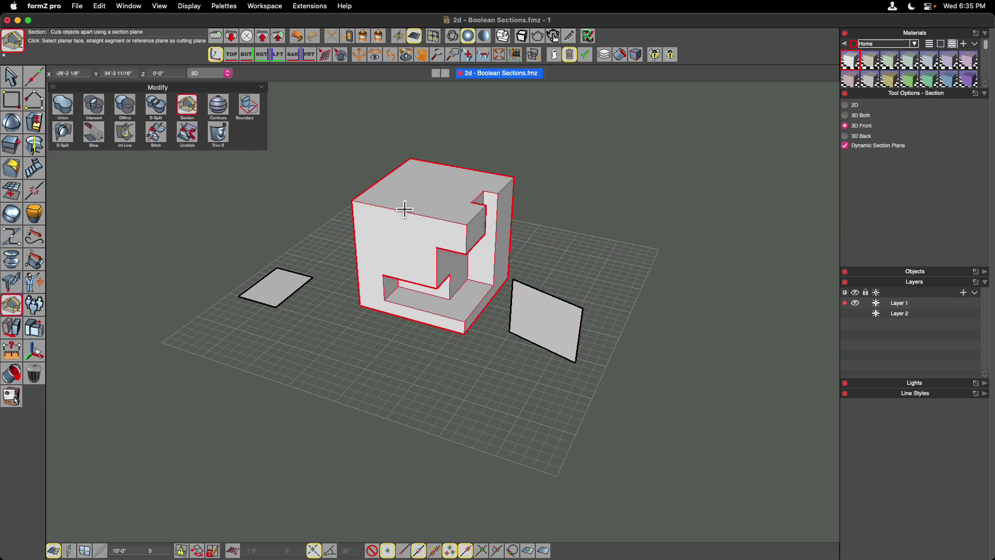
left_click(546, 332)
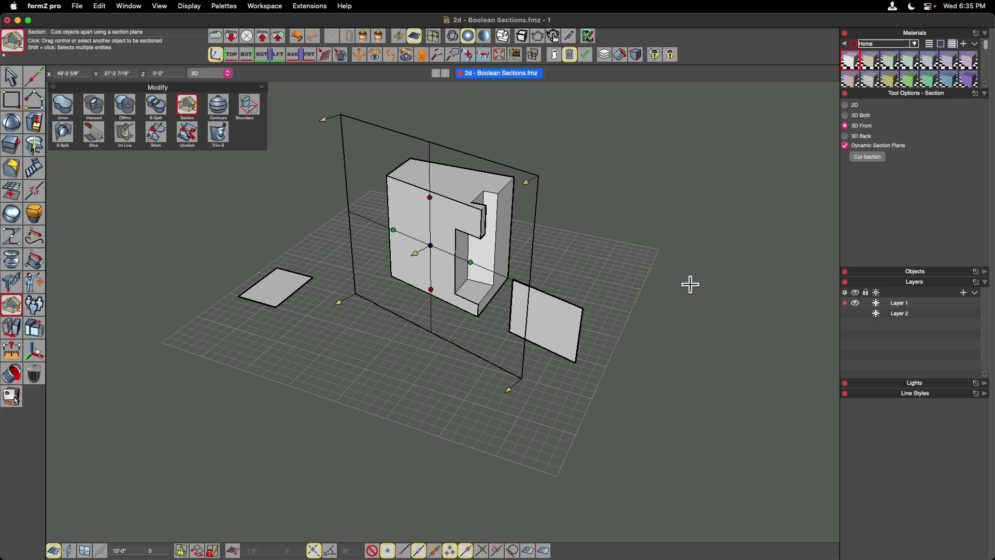
middle_click_drag(689, 284, 689, 283)
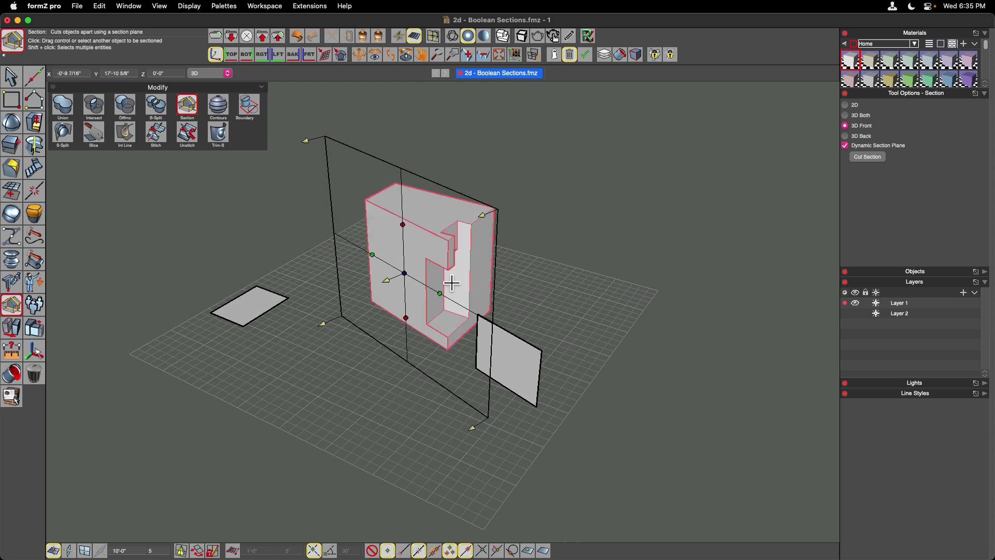
left_click(863, 159)
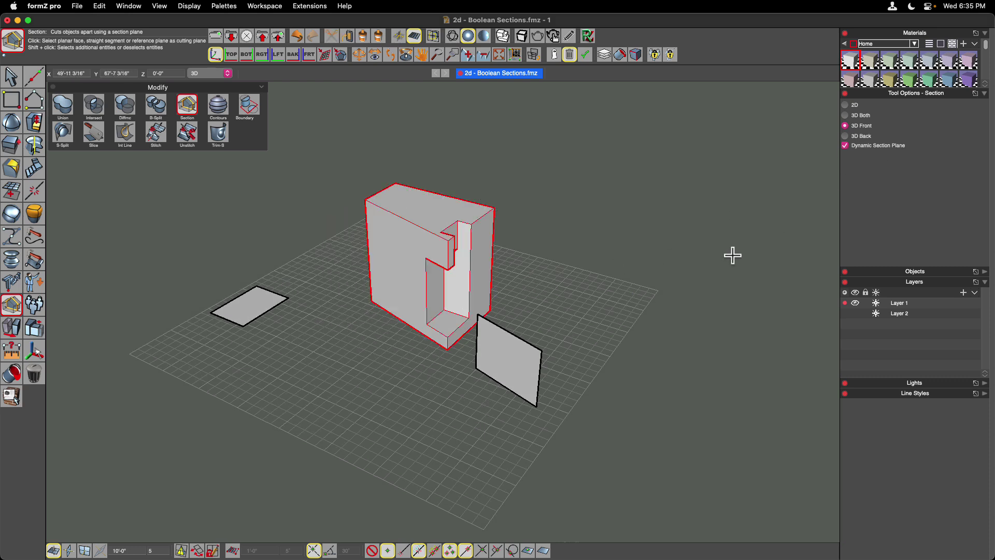
Undo the section cut and delete both rectangles beside the cube
key("super+z")
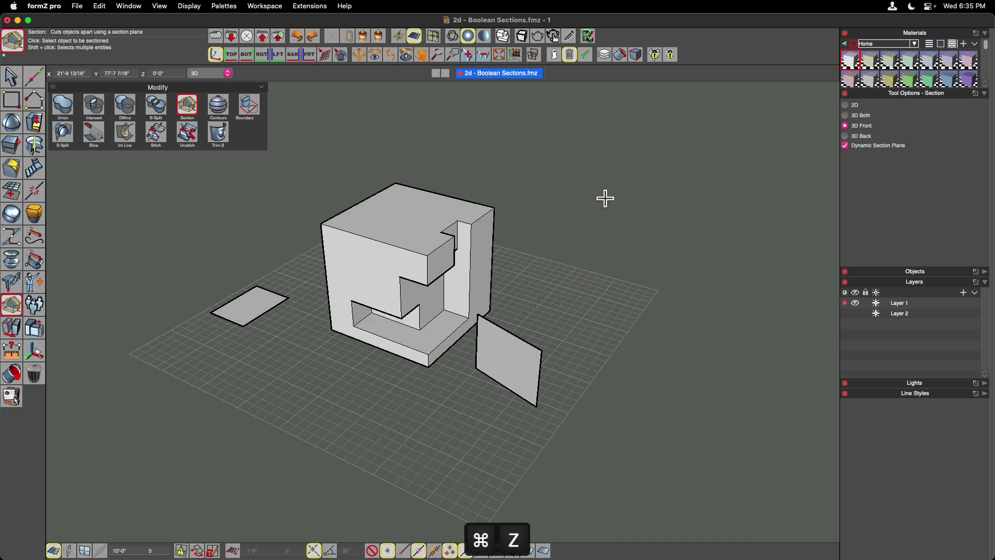
left_click(10, 77)
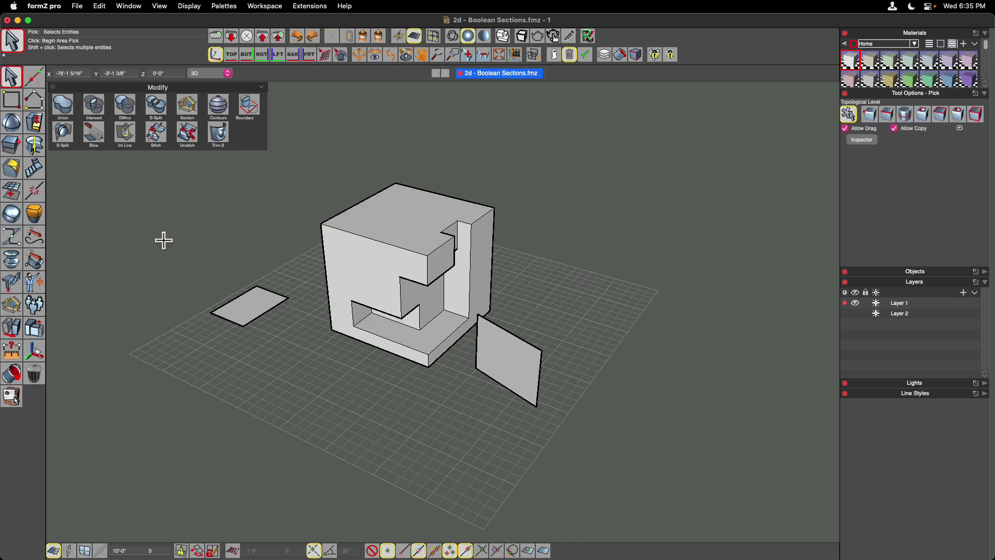
left_click(513, 377)
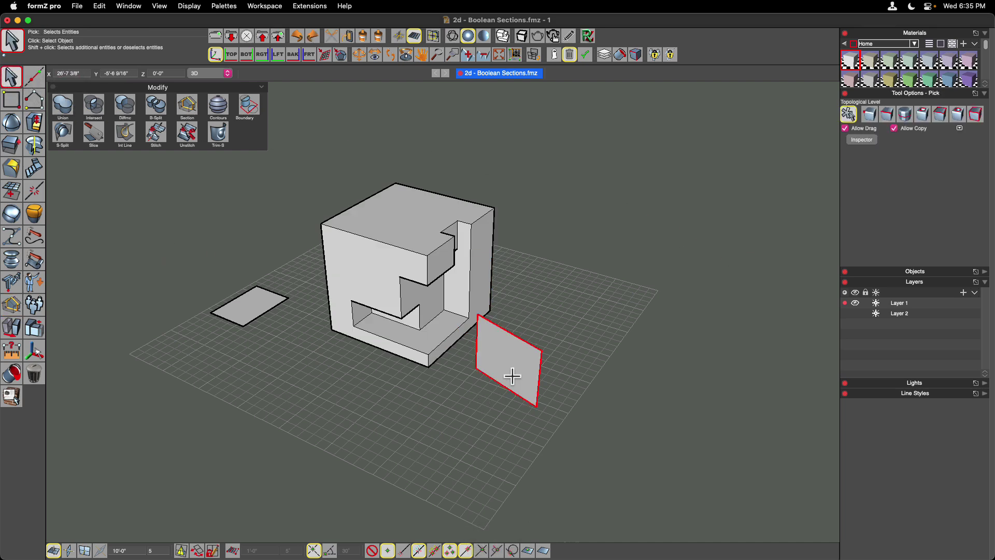
key("Delete")
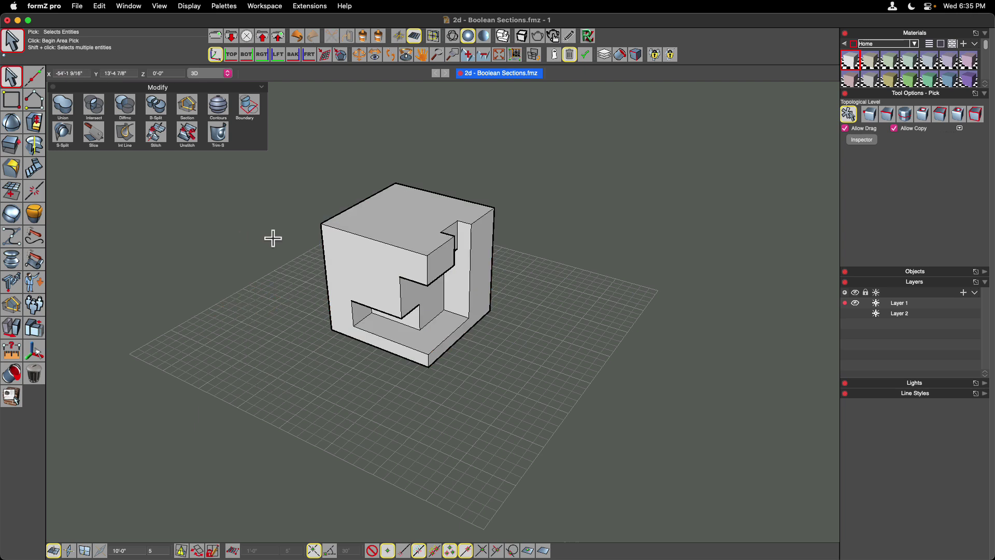
Make 4 evenly incremented copies of the cube, each stepped diagonally backward and upward from the previous one
left_click(373, 266)
left_click(11, 328)
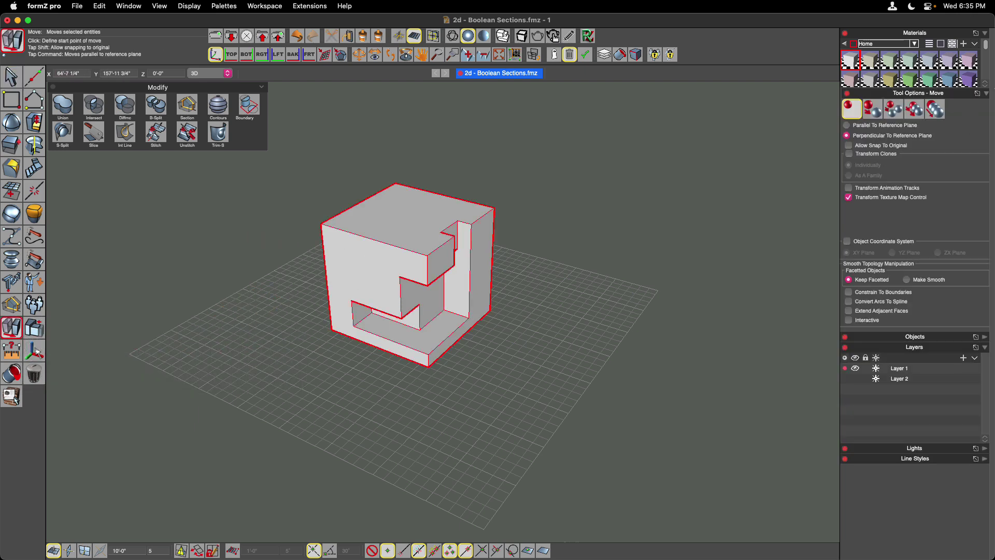
left_click(935, 109)
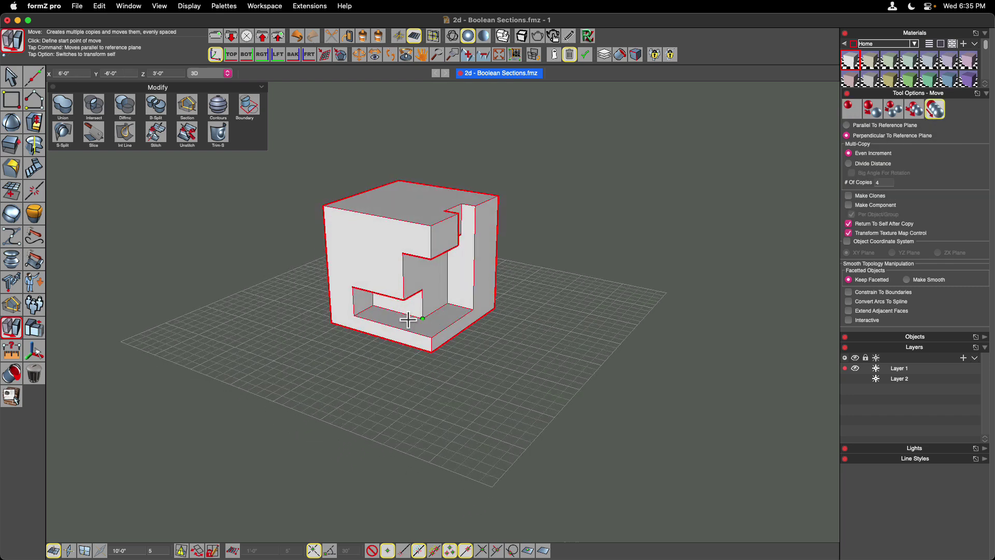
scroll(409, 319, "up", 3)
left_click(307, 334)
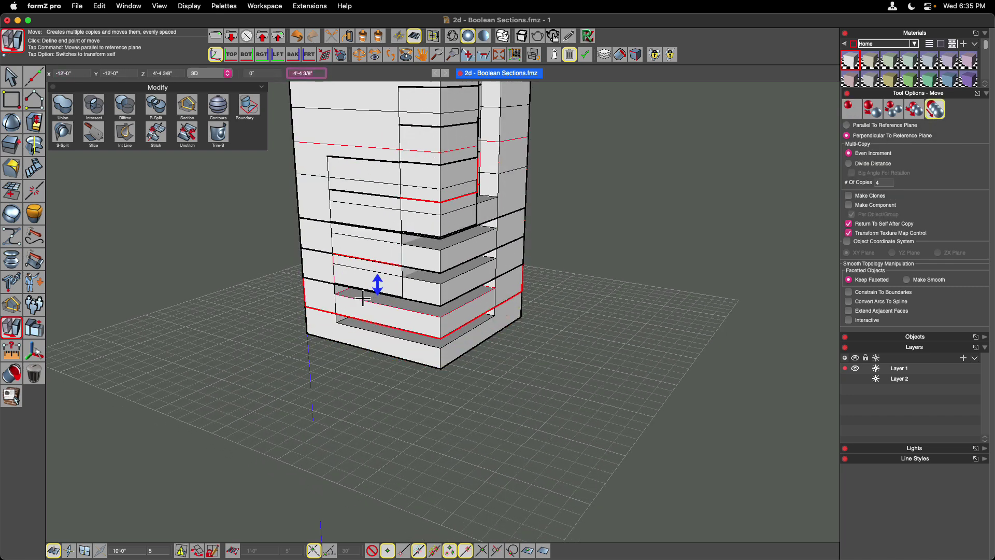
left_click(364, 300)
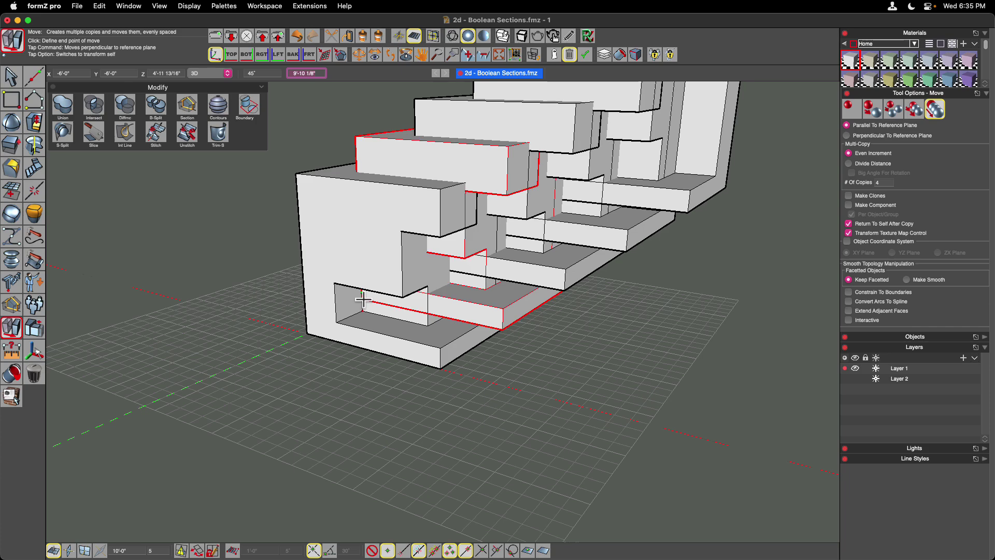
middle_click_drag(572, 377, 484, 327)
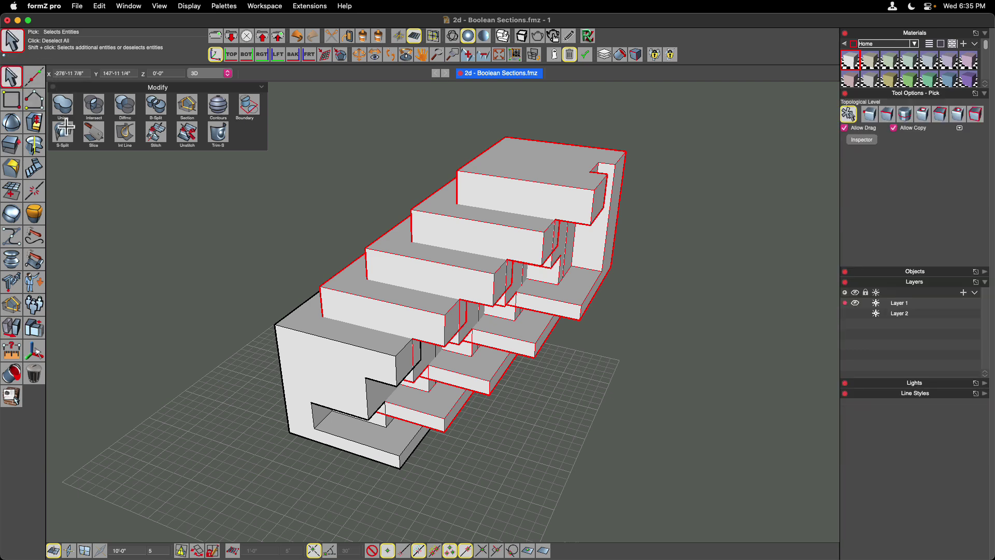
Draw an upright rectangle about 22' high beside the stepped cubes by extruding a straight vector line, and clear the selection
left_click(33, 100)
left_click(187, 219)
middle_click_drag(273, 225, 308, 230)
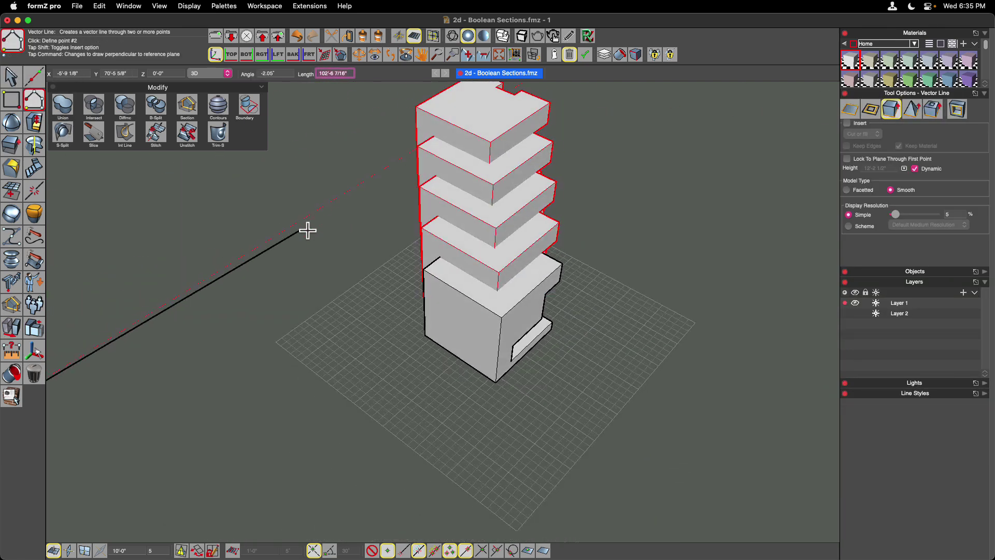
key("Escape")
left_click(492, 476)
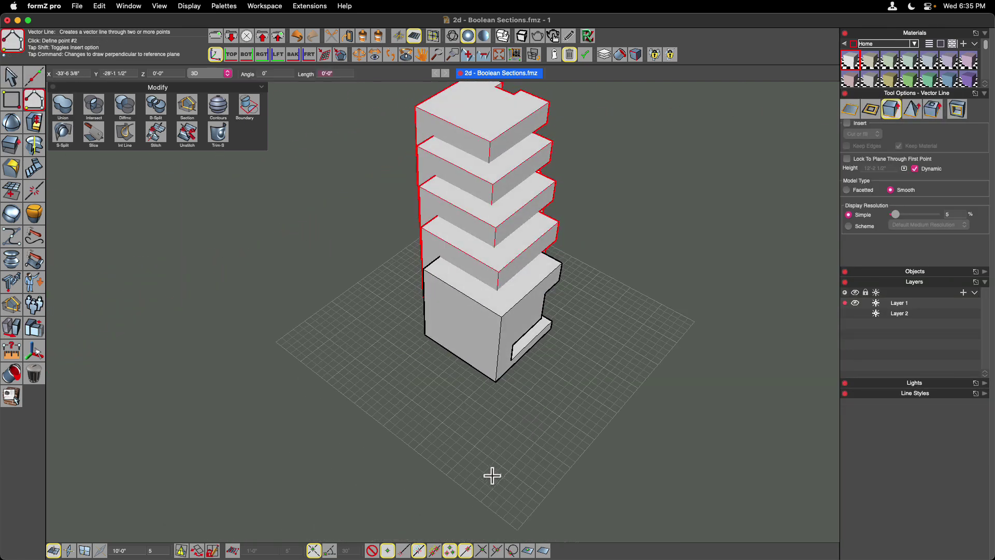
double_click(480, 407)
left_click(553, 346)
middle_click_drag(674, 312, 550, 453)
left_click(13, 77)
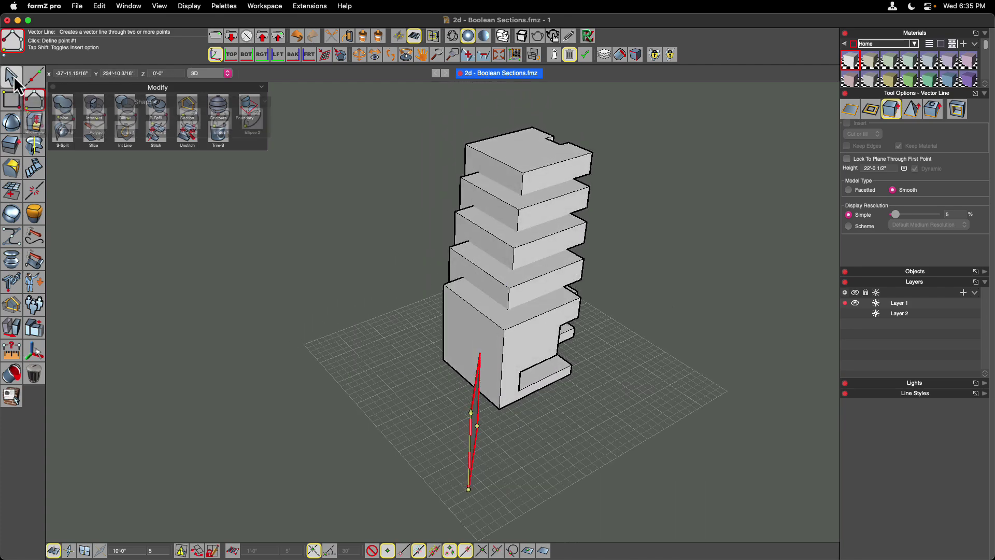
middle_click_drag(248, 158, 352, 359)
key("Left")
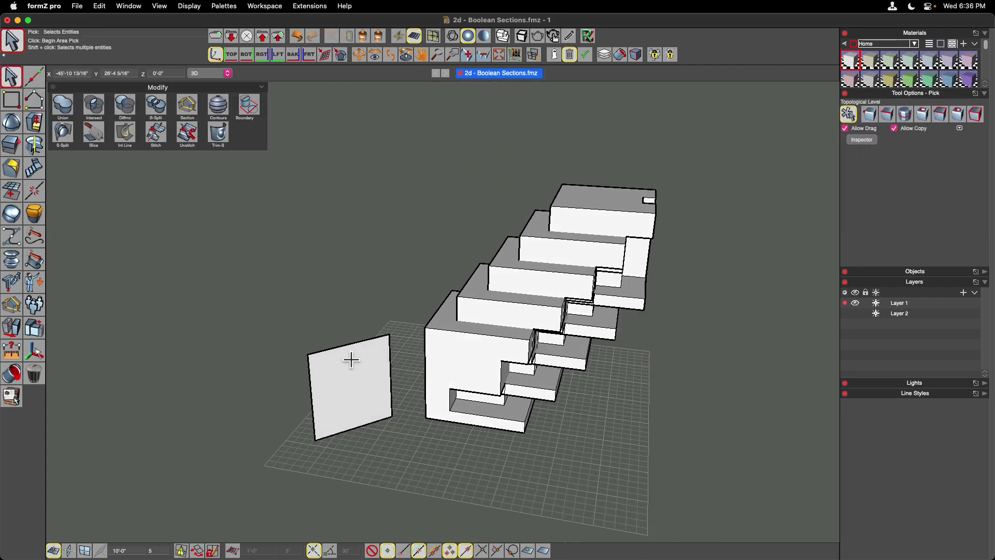
key("Left")
key("Left")
key("Left")
key("Left")
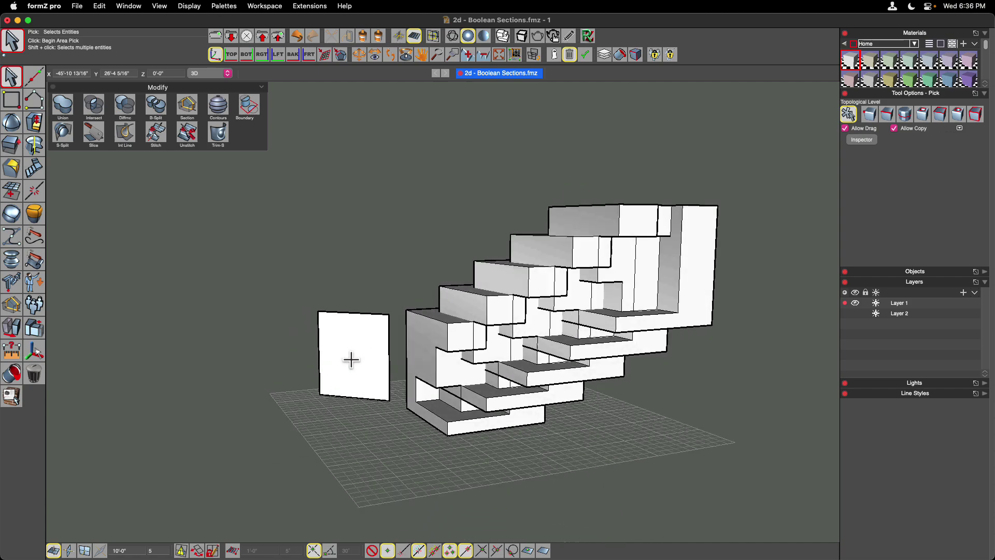
key("Left")
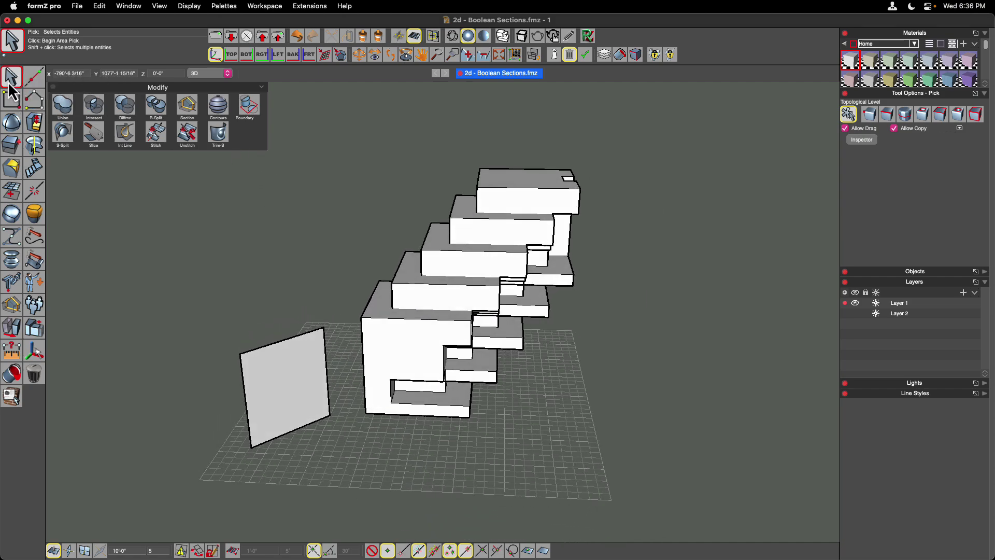
Select all five cubes and define their 3D Front dynamic section plane from the upright rectangle's face
left_click(187, 105)
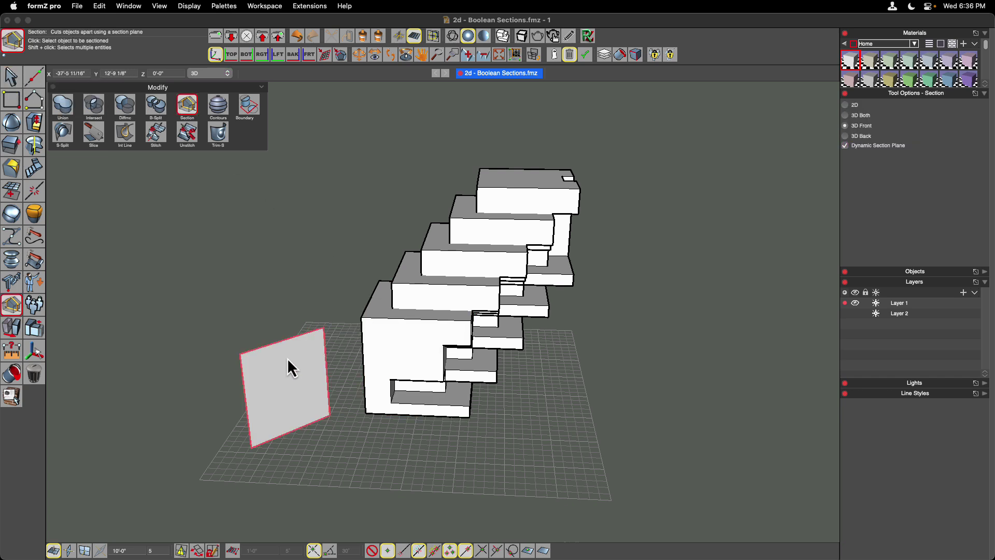
left_click(11, 77)
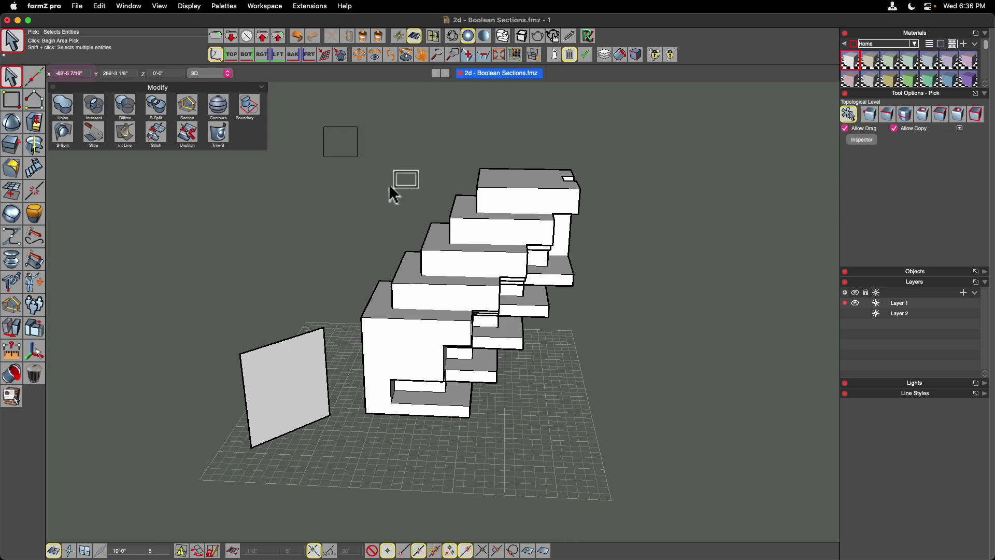
left_click_drag(391, 187, 655, 461)
middle_click_drag(669, 453, 638, 444)
left_click(189, 107)
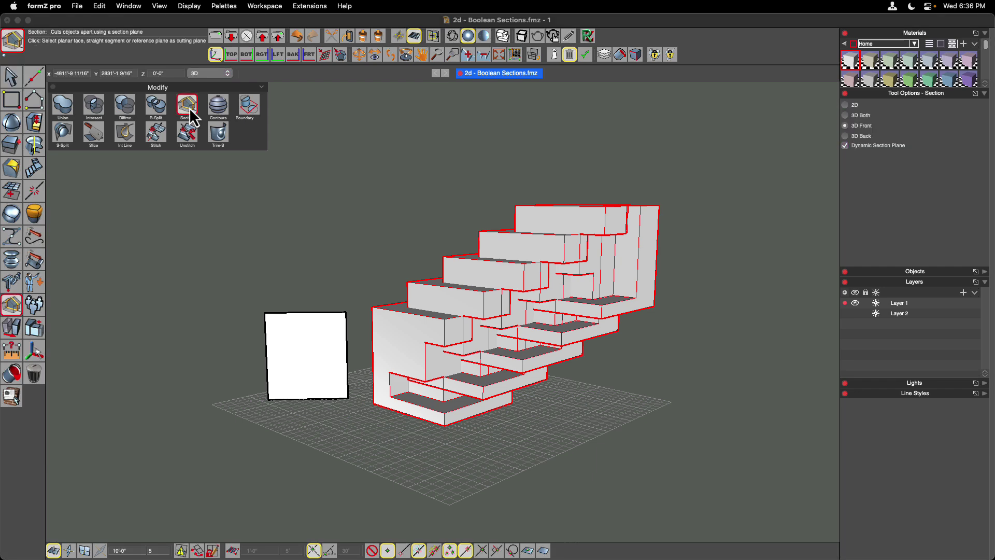
left_click(306, 349)
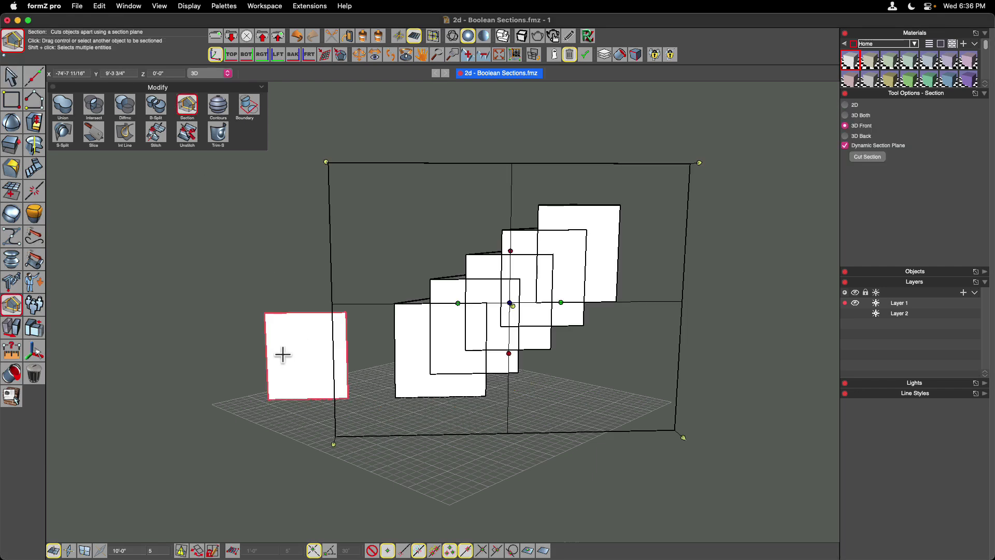
middle_click_drag(156, 415, 410, 415)
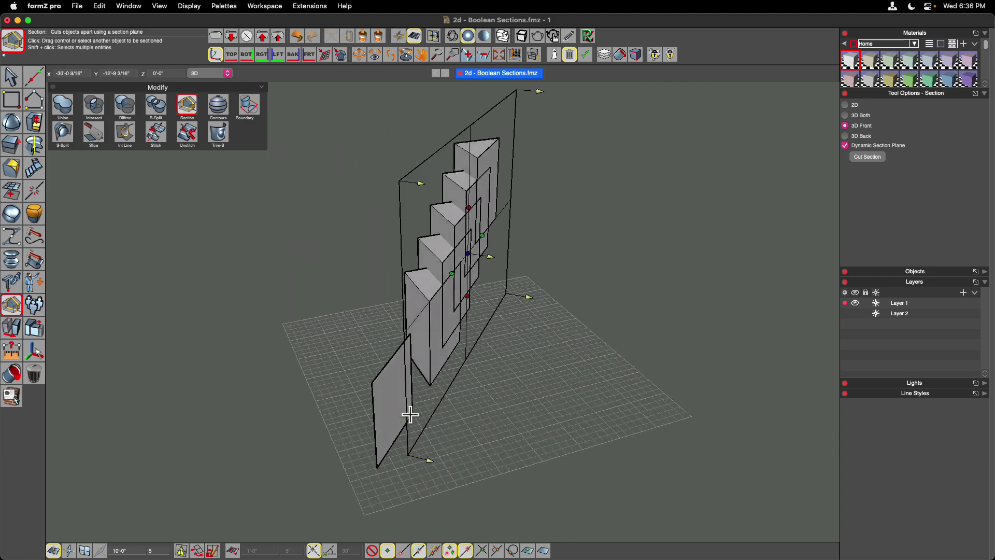
Shift the section plane about 17'-11" perpendicular to itself and cut all five cubes
left_click(490, 255)
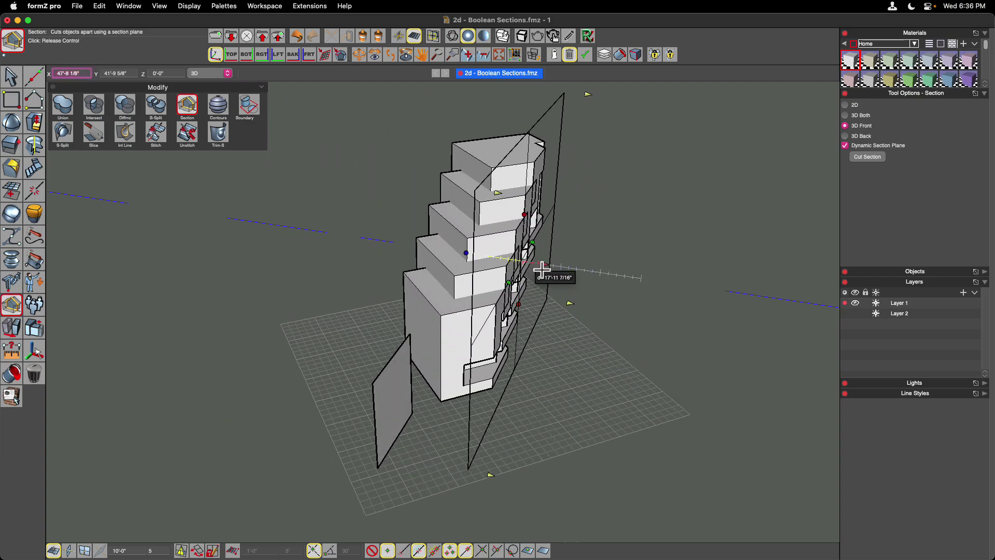
left_click(543, 269)
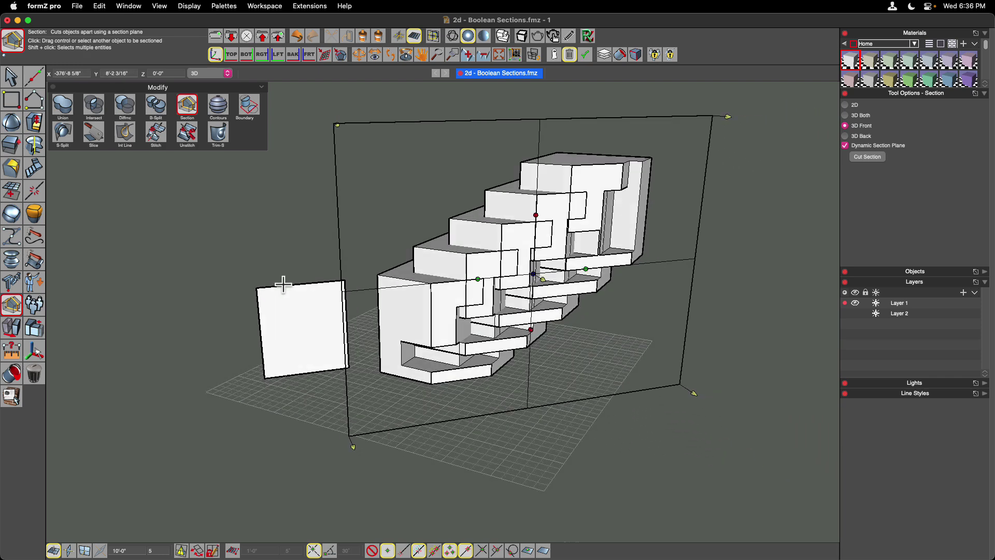
left_click(867, 158)
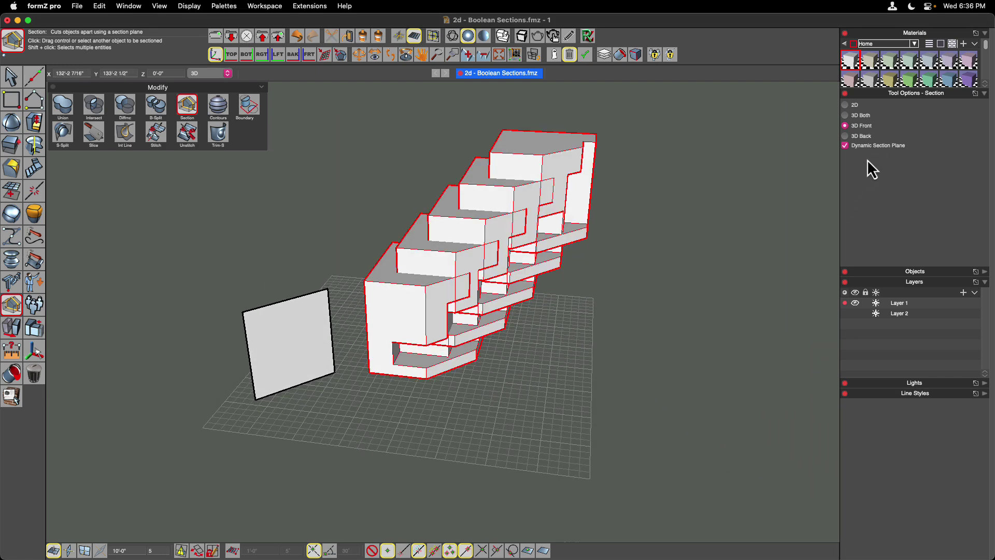
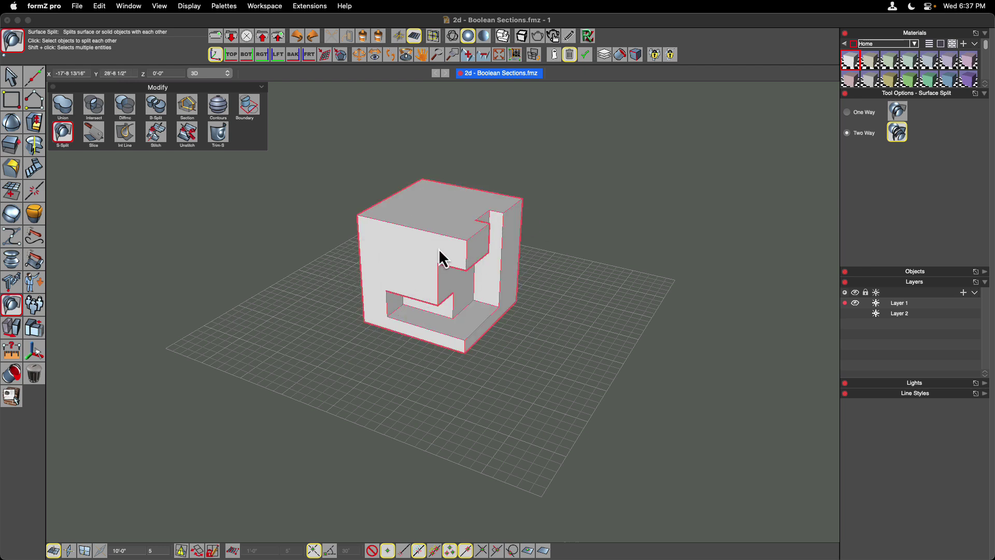
Select the notched cube and check its object type and topology information in the Inspector
left_click(30, 83)
left_click(411, 215)
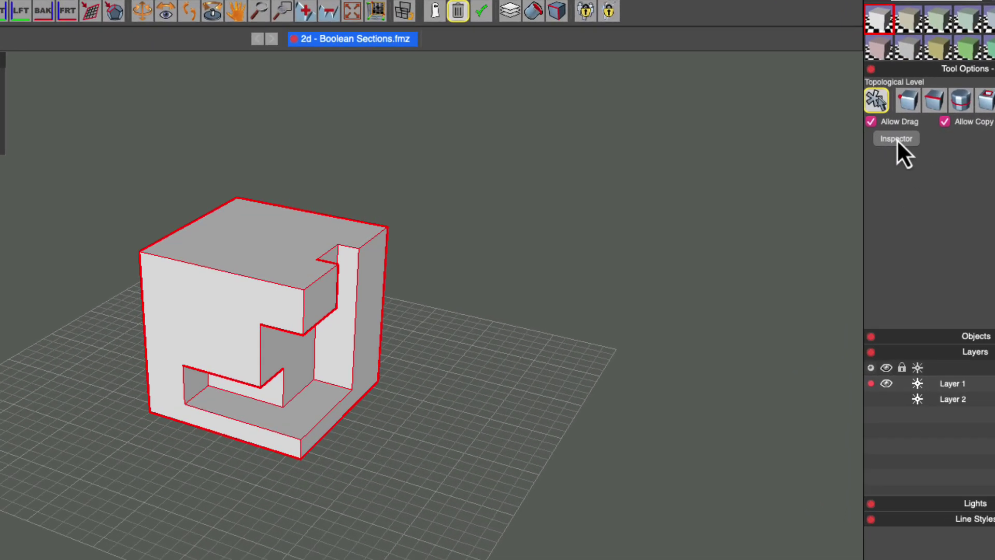
left_click(896, 138)
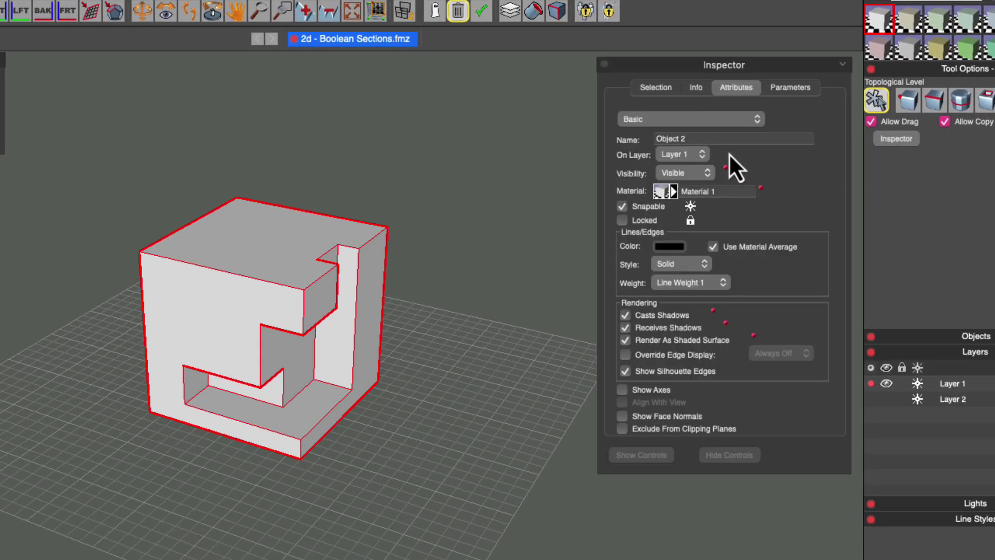
left_click(639, 88)
left_click(696, 88)
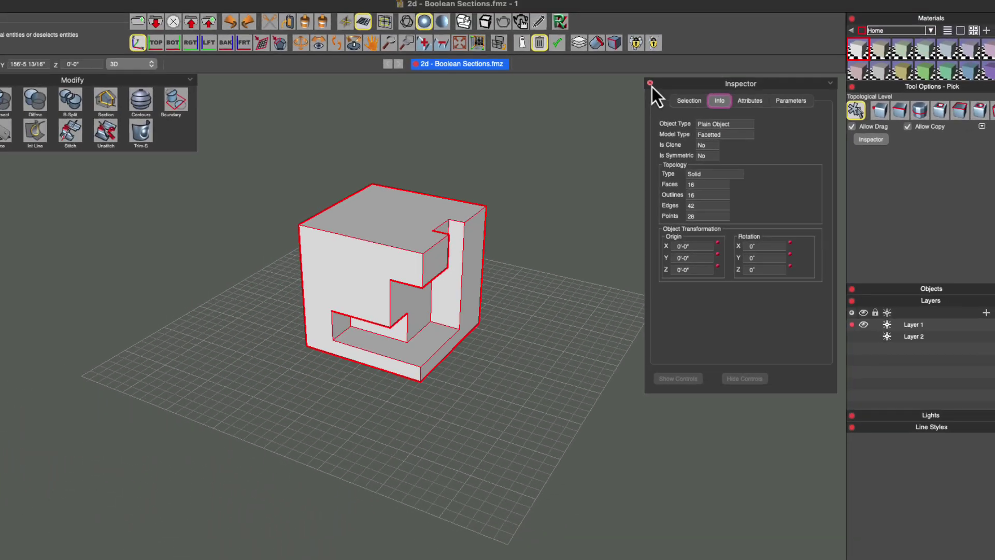
left_click(604, 64)
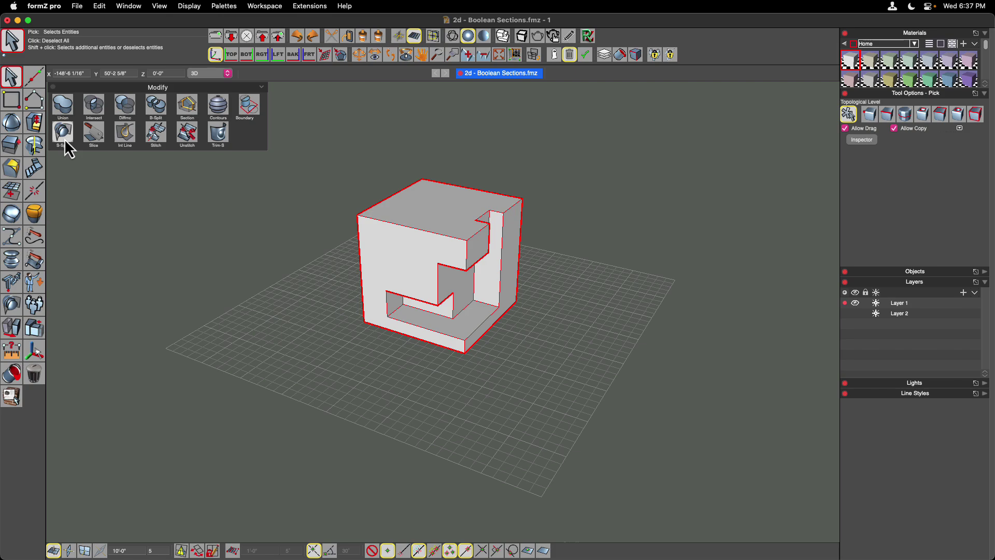
Make Layer 2 visible to show the tilted curved surface crossing the notched cube, and clear the selection
left_click(856, 314)
scroll(550, 369, "left", 10)
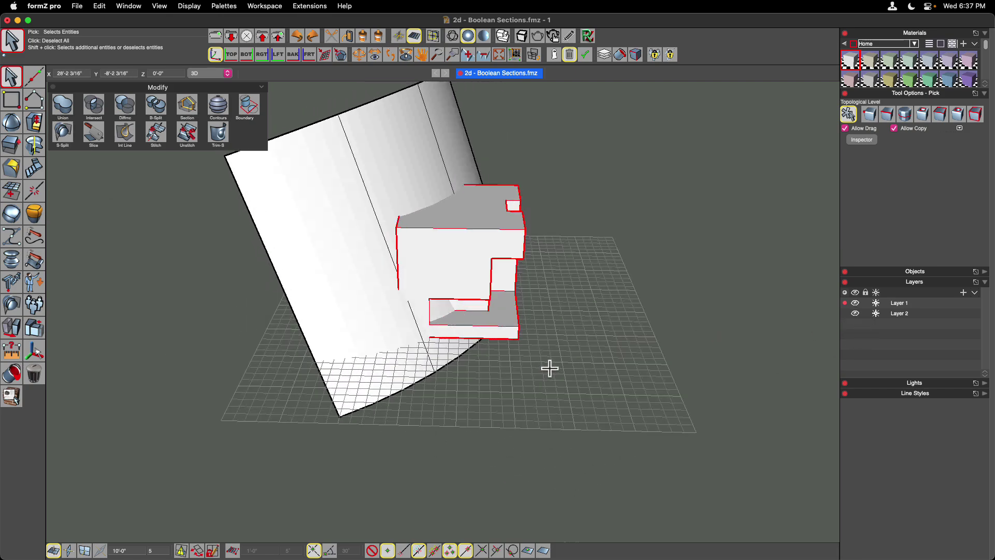
scroll(549, 369, "left", 10)
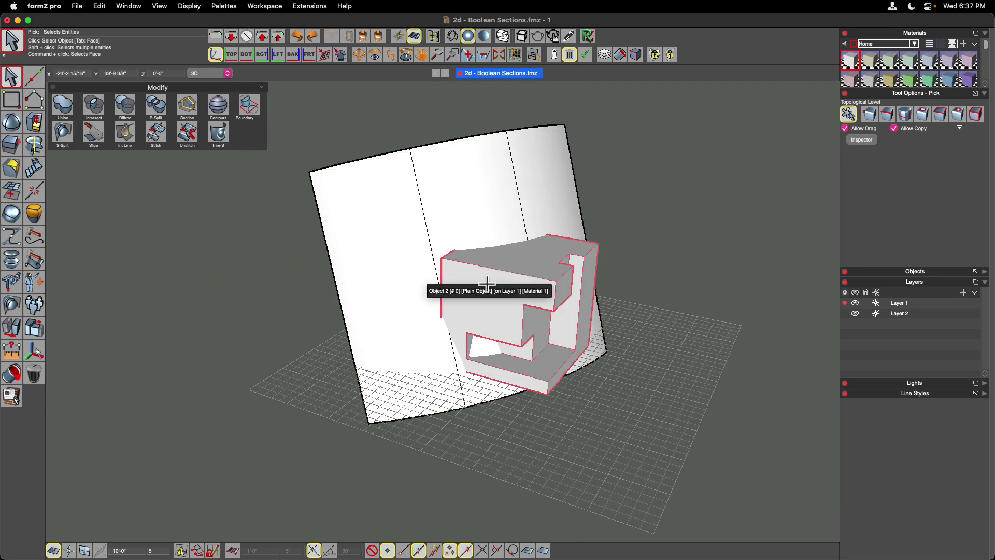
scroll(488, 285, "left", 5)
scroll(487, 285, "left", 10)
scroll(488, 284, "right", 15)
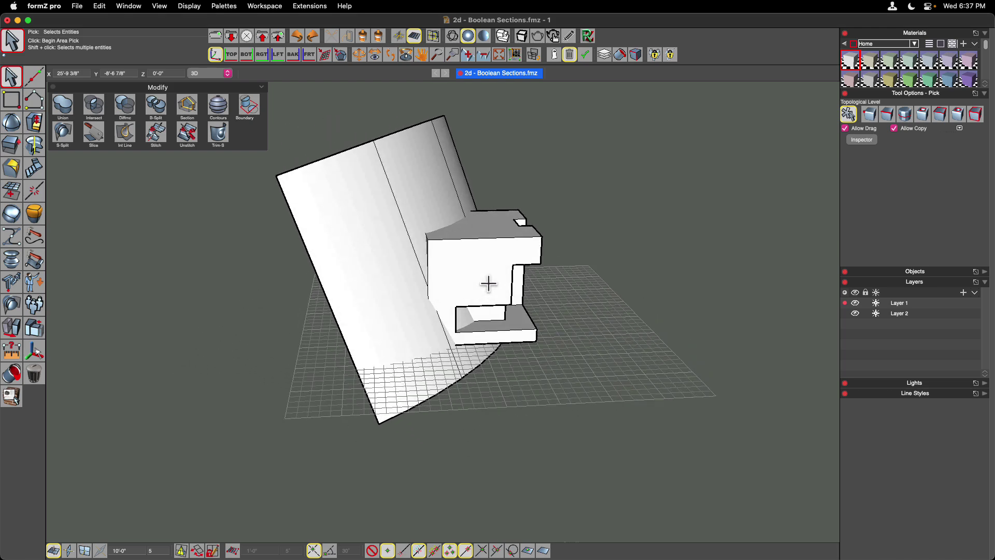
scroll(488, 284, "down", 1)
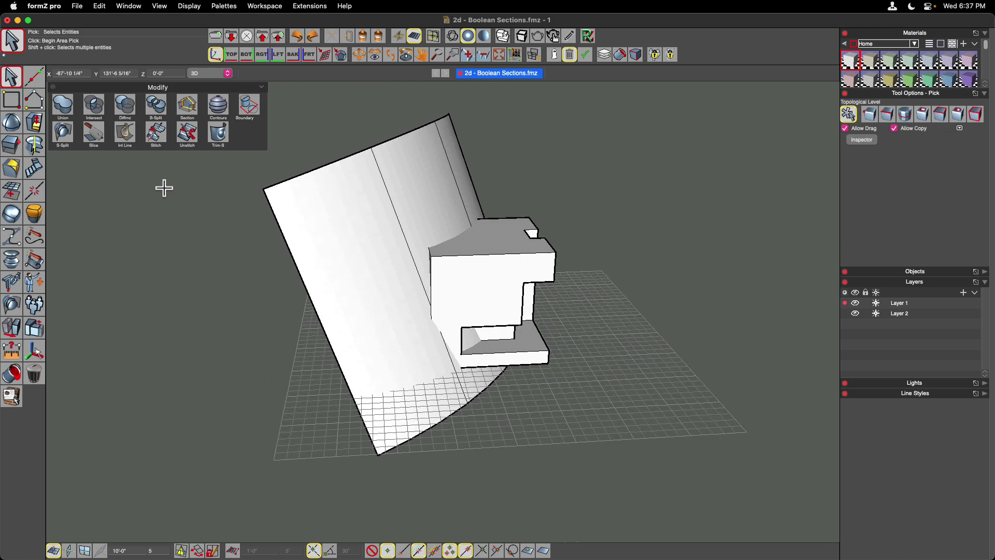
Try a two-way Surface Split between the notched cube and the curved surface
left_click(63, 133)
left_click(533, 255)
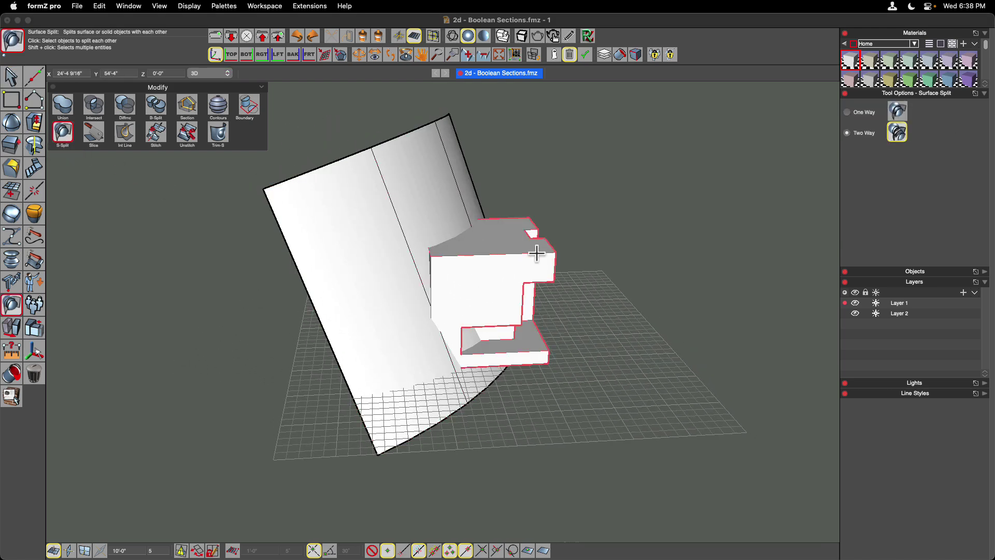
left_click(506, 258)
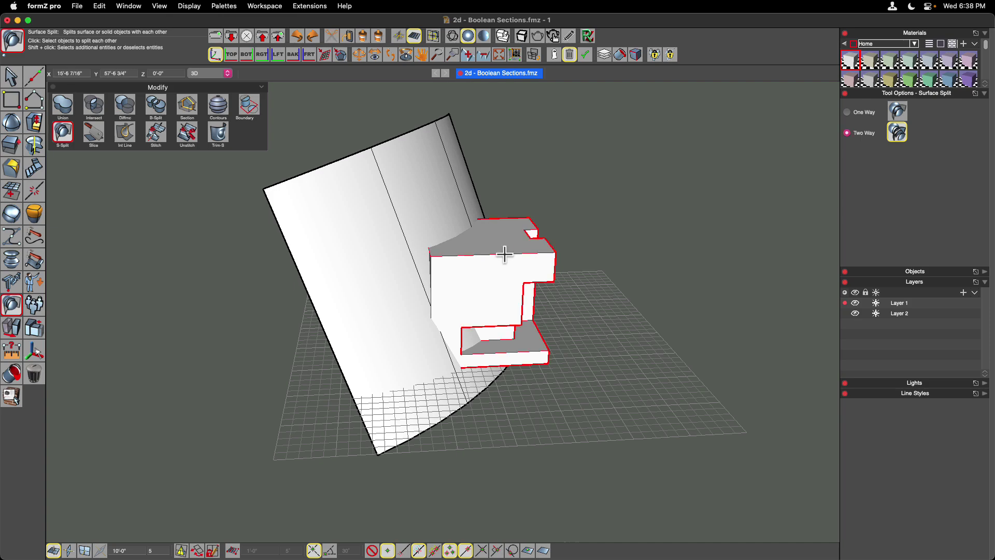
middle_click_drag(352, 197, 439, 204)
scroll(440, 202, "right", 10)
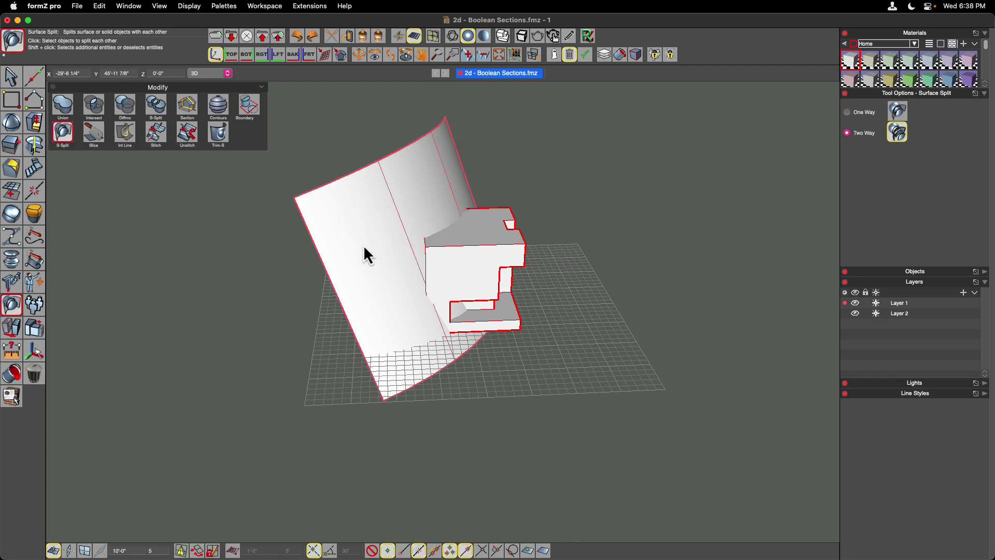
left_click(392, 205)
Split the notched cube with the curved surface using a one-way Surface Split
left_click(848, 113)
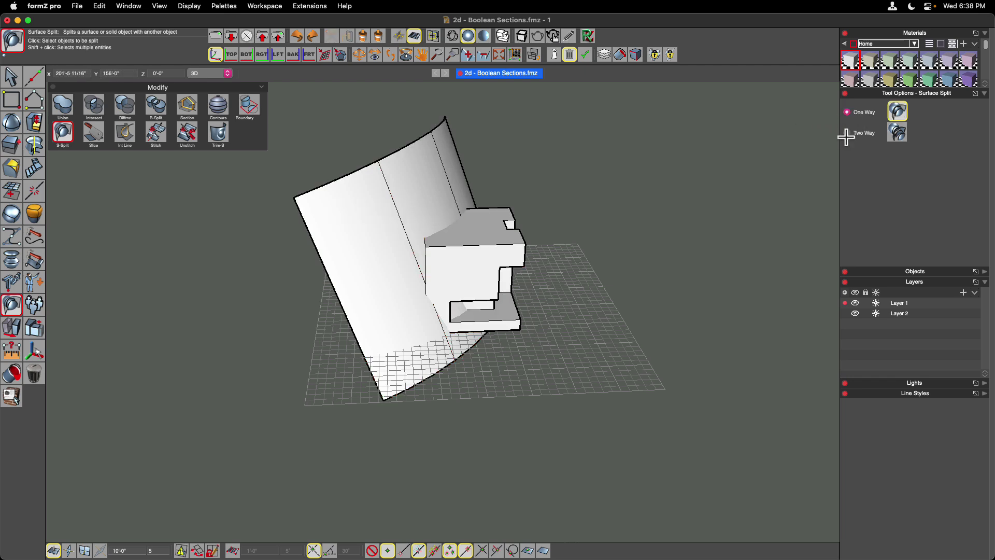
left_click(848, 133)
left_click(847, 113)
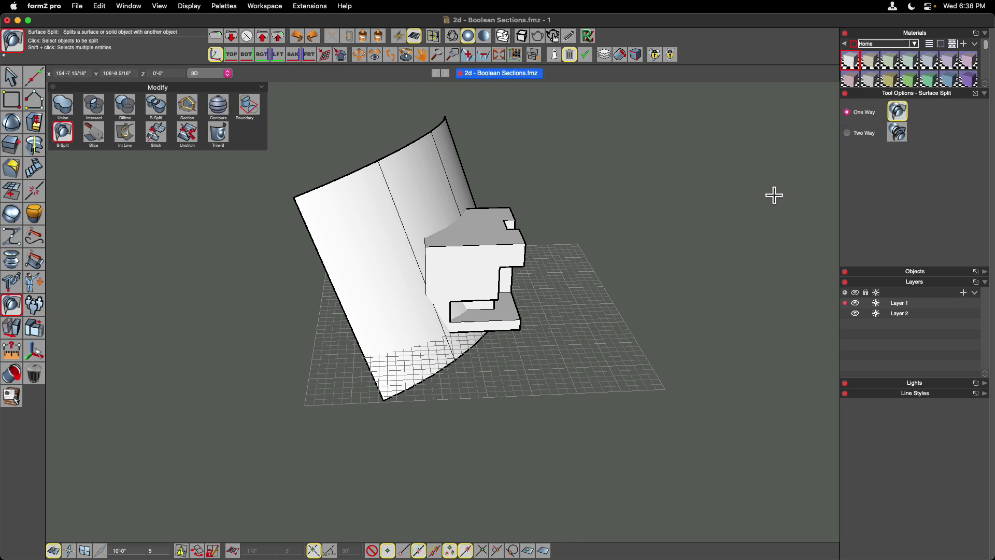
left_click(462, 257)
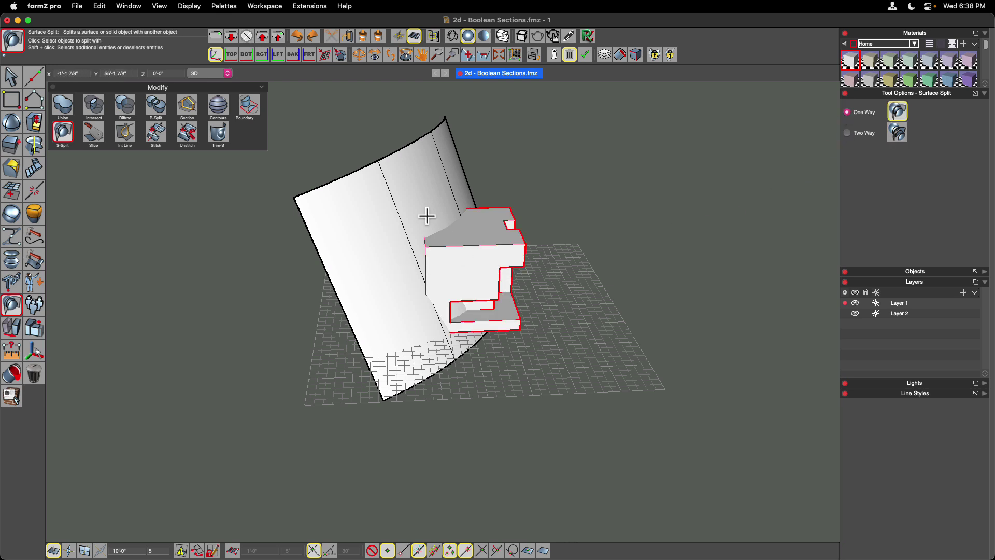
left_click(354, 194)
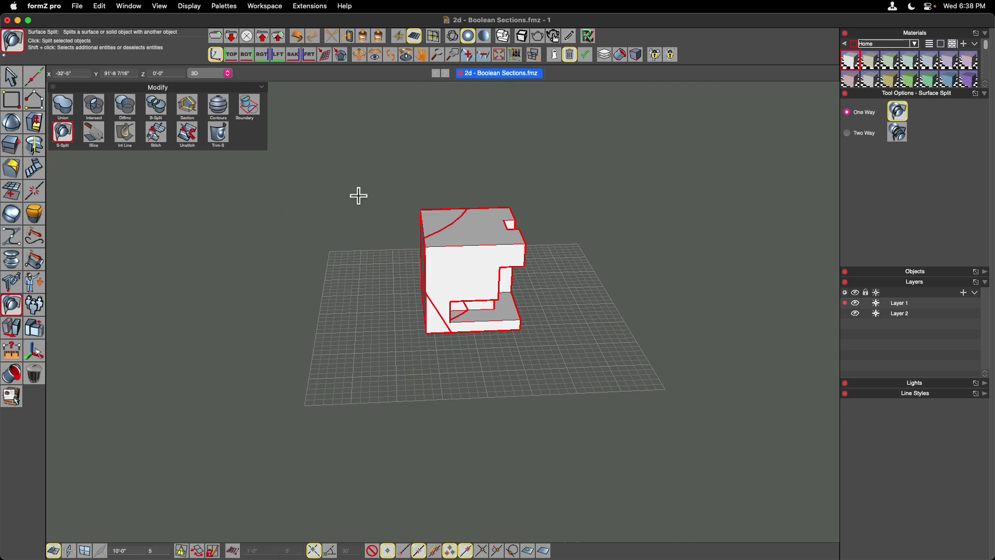
scroll(308, 195, "left", 10)
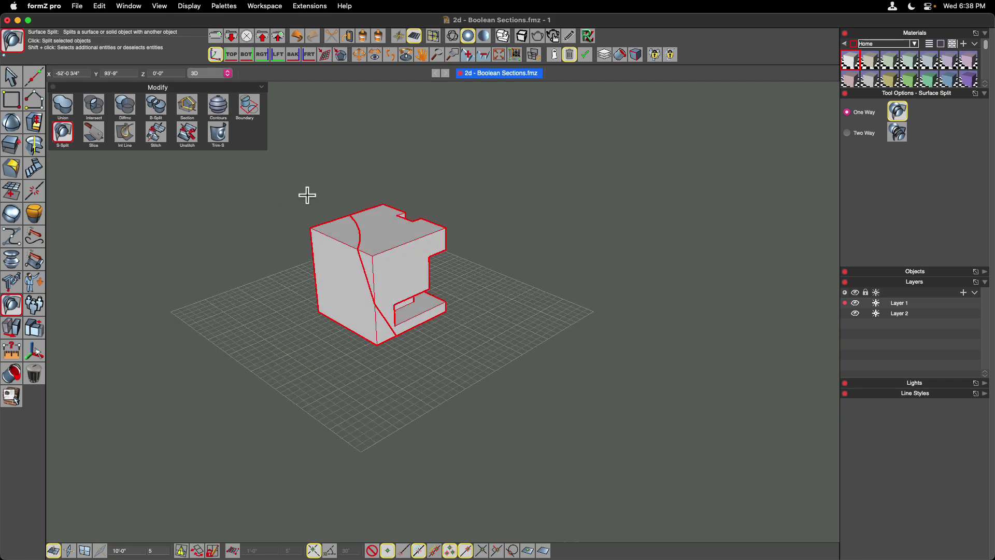
scroll(307, 195, "left", 10)
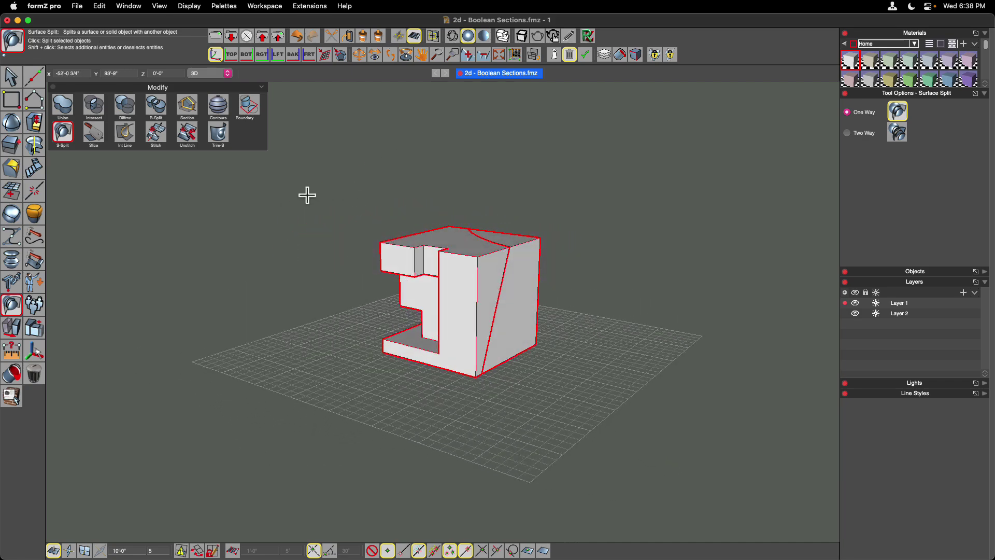
Move the notched front piece of the split cube away from the remaining piece
left_click(14, 84)
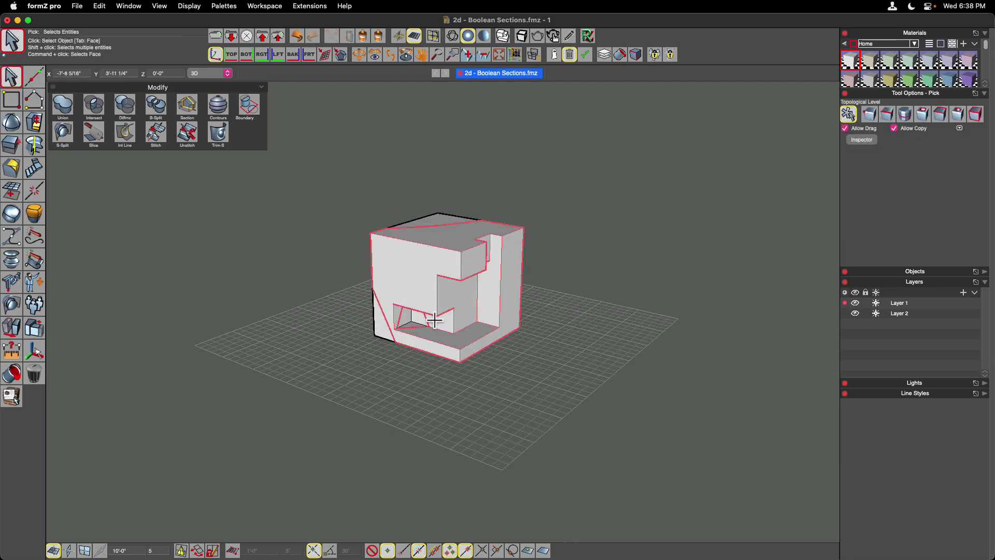
left_click_drag(479, 337, 568, 371)
scroll(458, 400, "left", 10)
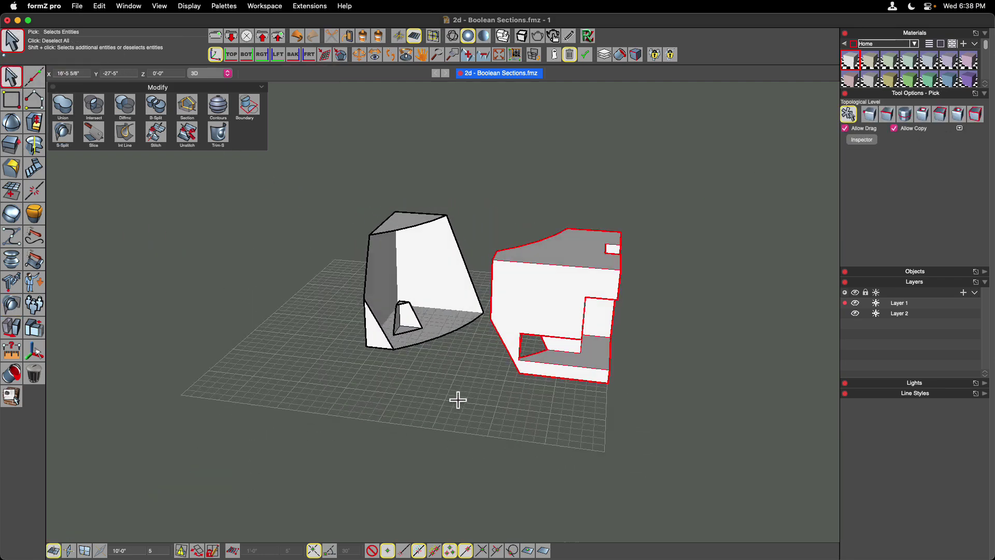
scroll(458, 399, "left", 10)
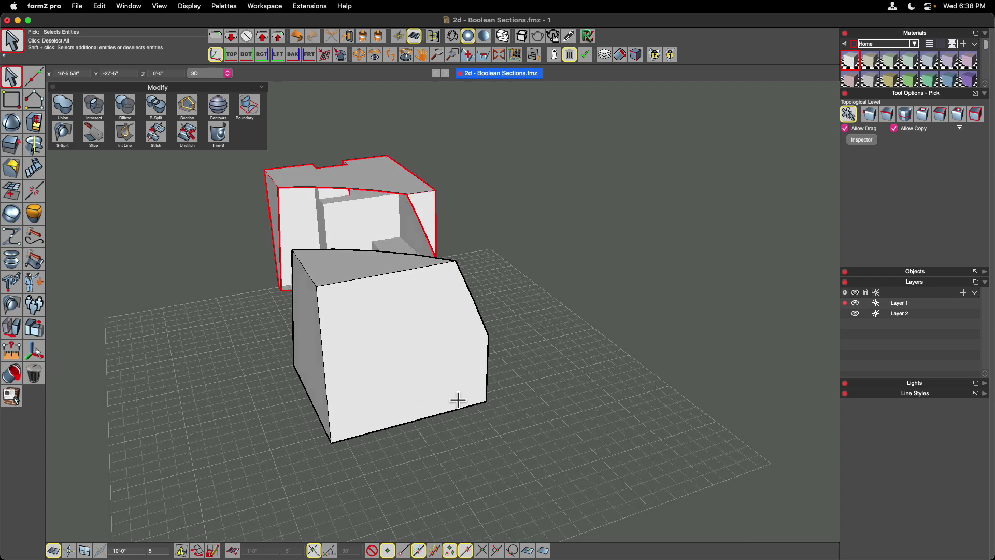
scroll(458, 295, "left", 5)
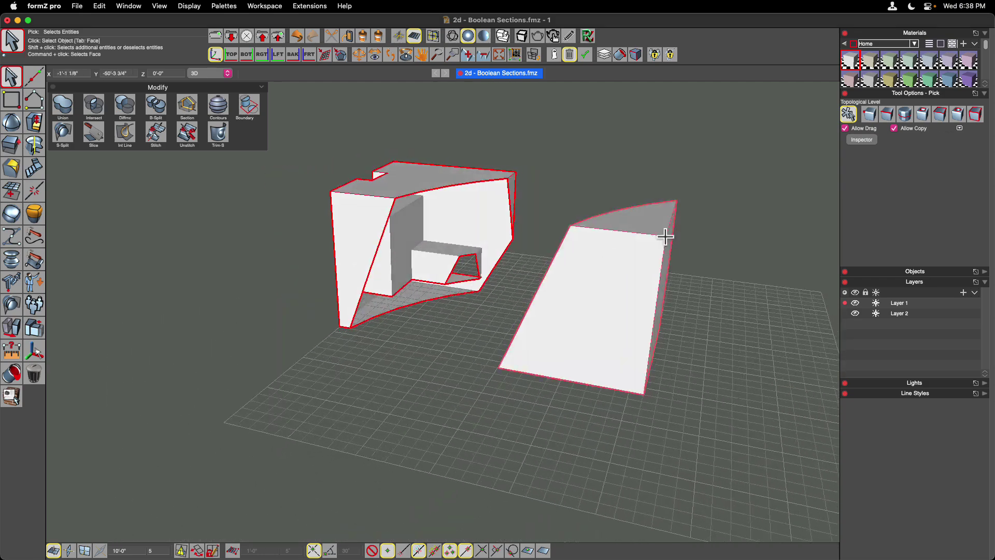
Check the moved piece's topology type in the Inspector and examine the open cut sides of both pieces
left_click(862, 140)
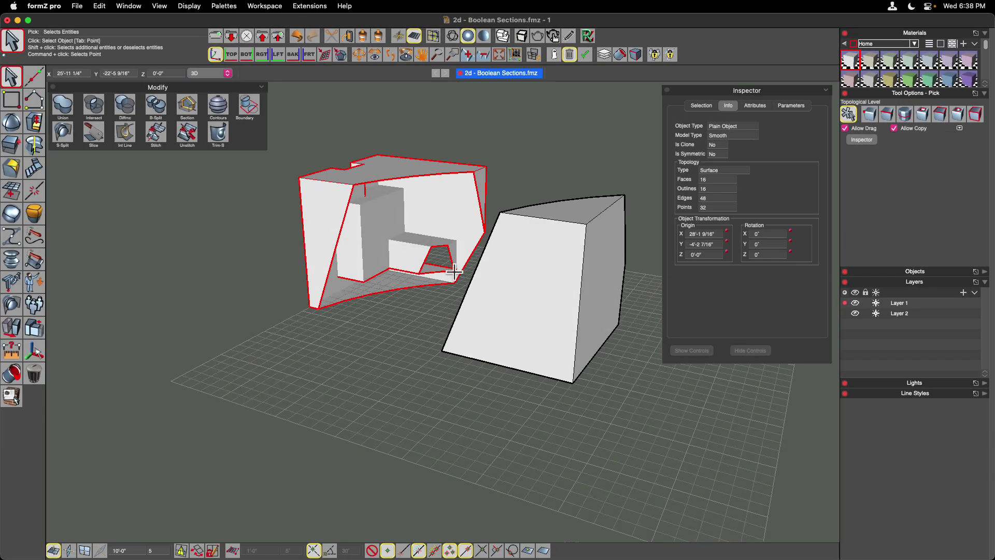
scroll(454, 270, "left", 10)
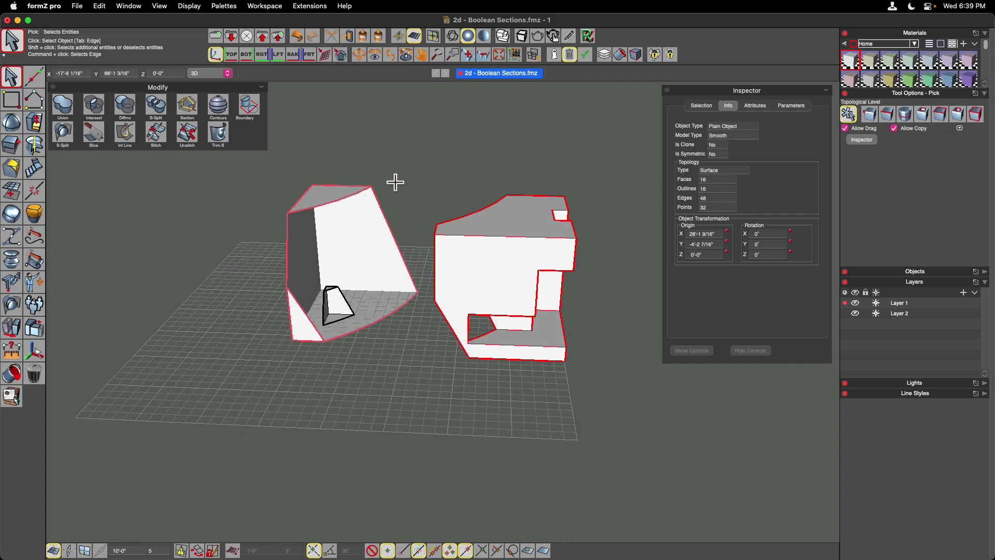
middle_click_drag(387, 299, 480, 311)
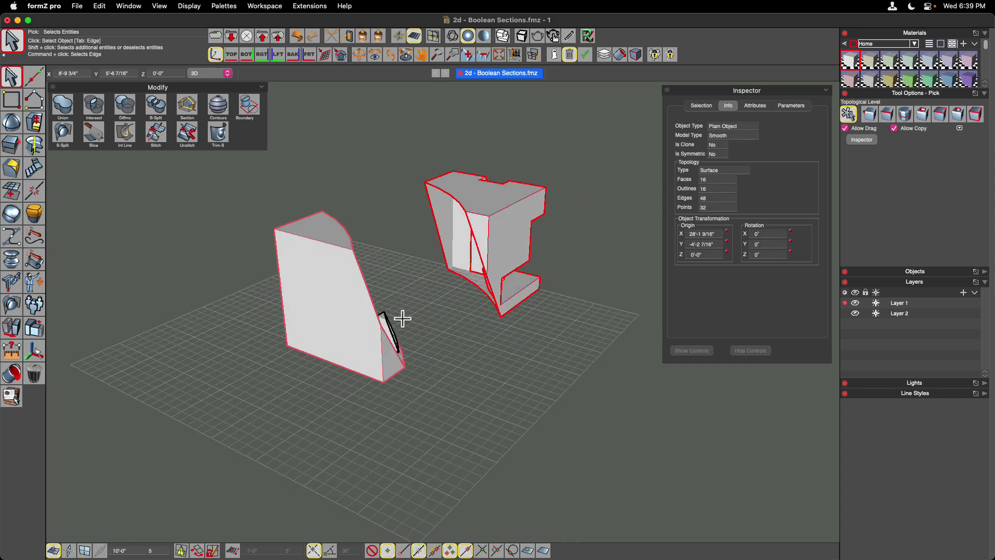
middle_click_drag(506, 354, 504, 354)
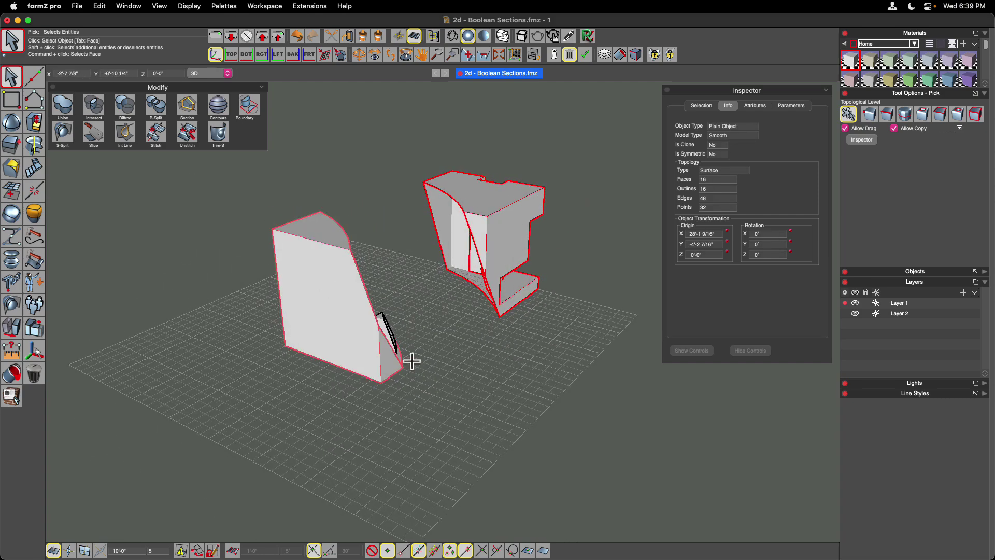
scroll(476, 369, "left", 10)
scroll(473, 365, "left", 10)
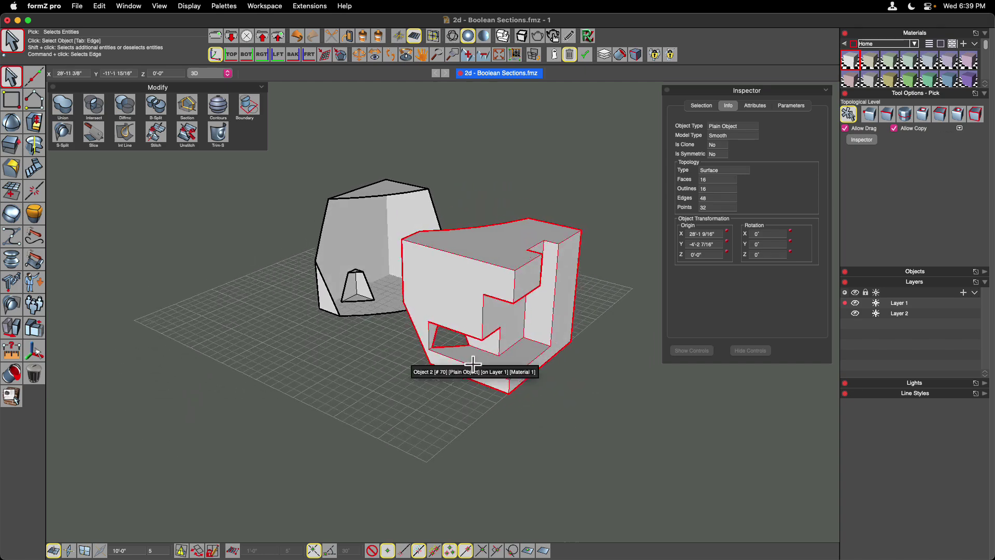
scroll(457, 329, "left", 6)
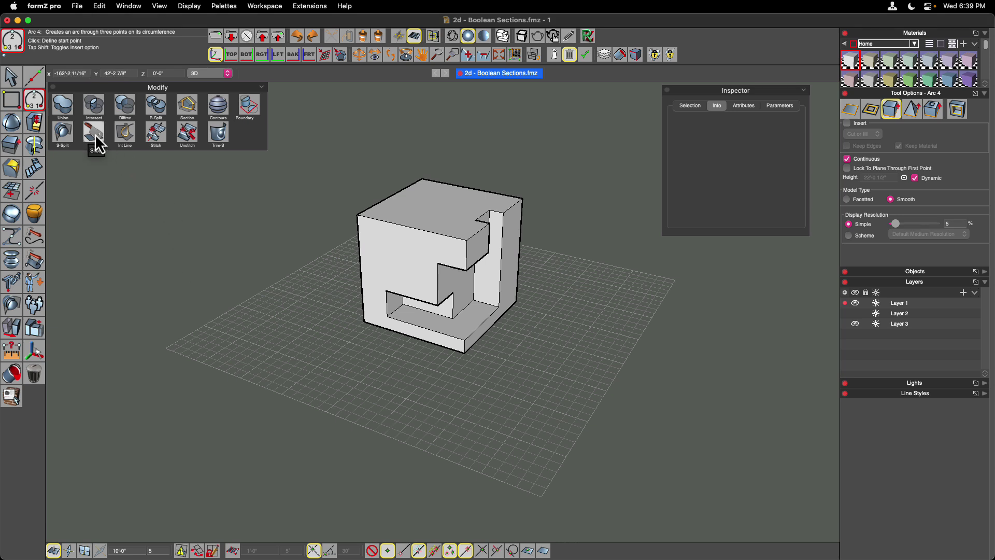
Switch the reference plane to the vertical XZ plane and face the cube's notched front
scroll(425, 387, "right", 1)
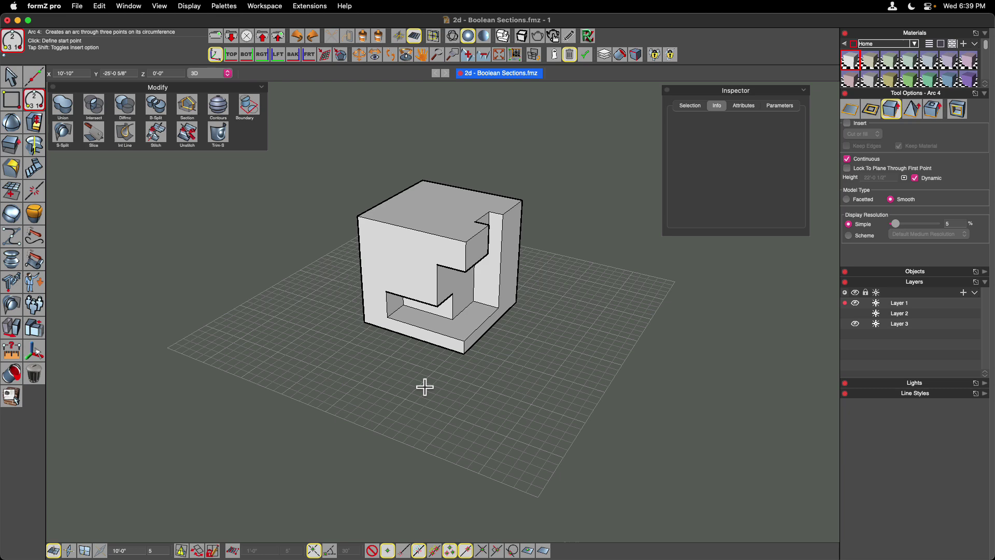
scroll(425, 387, "right", 10)
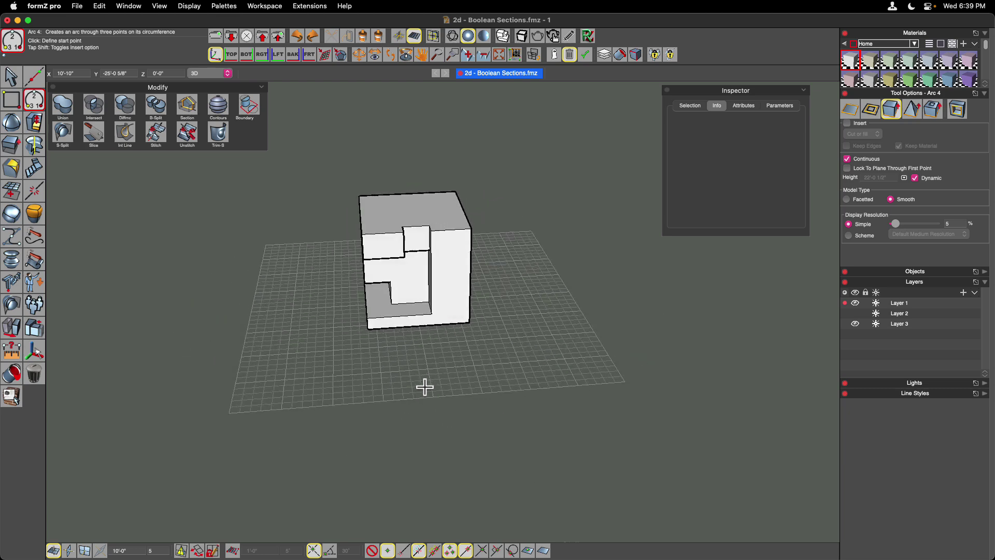
scroll(553, 375, "left", 10)
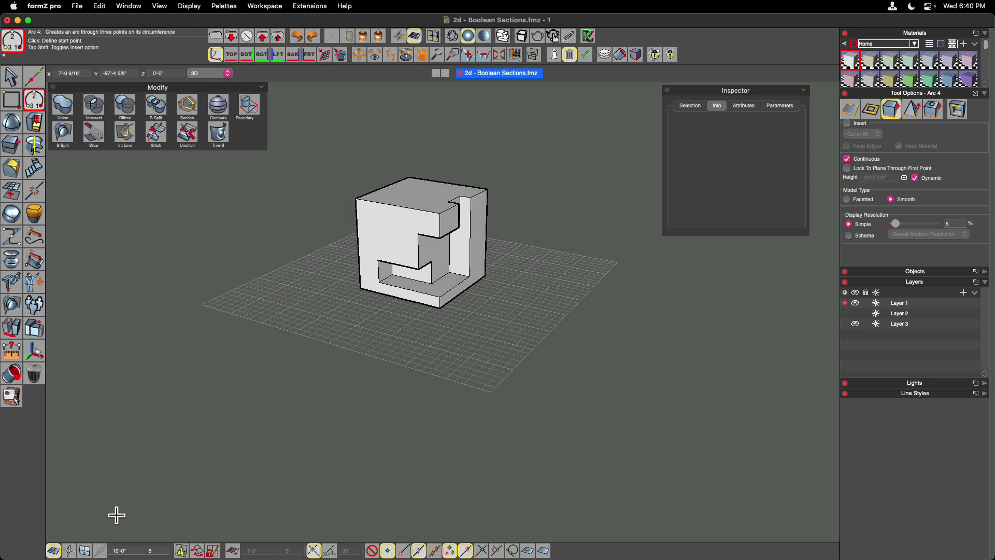
left_click(89, 553)
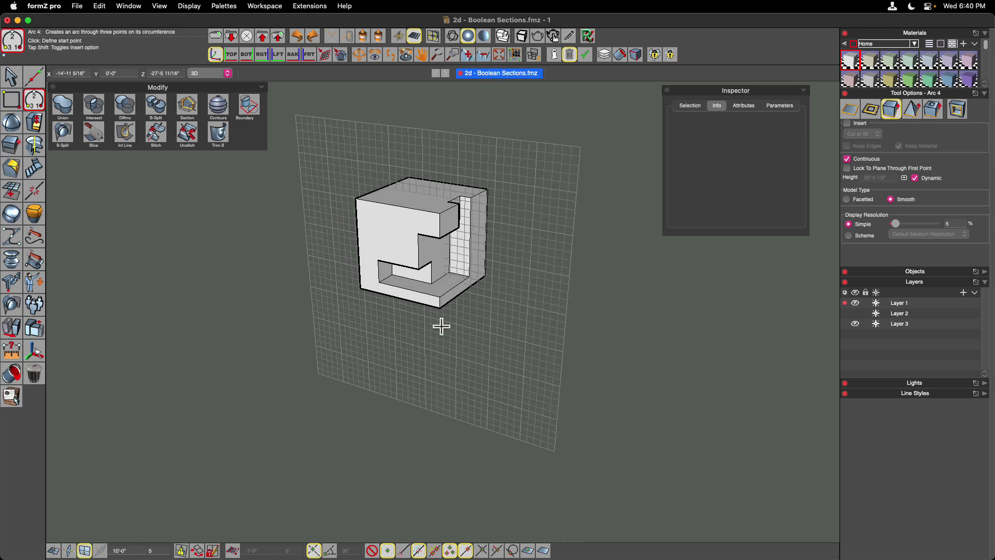
scroll(471, 311, "right", 10)
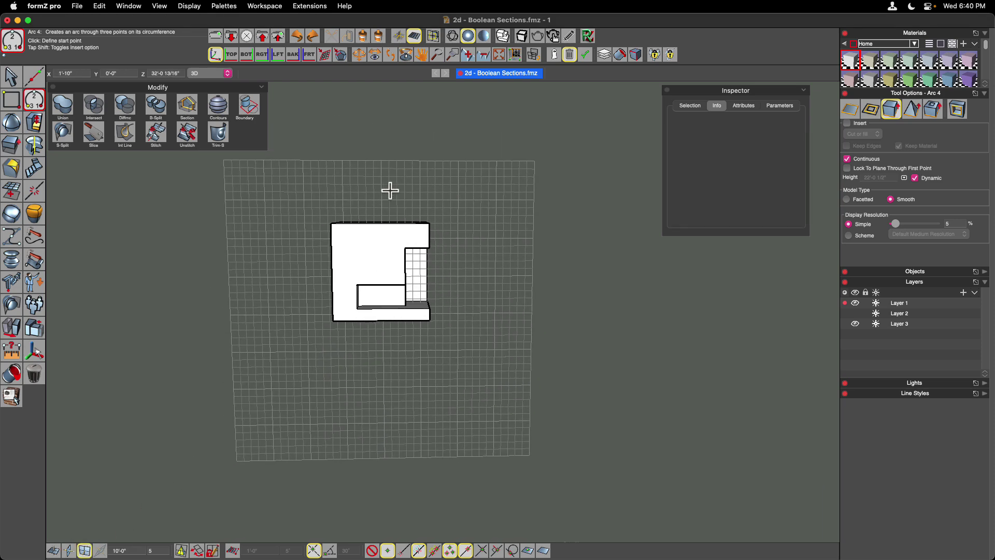
Draw a continuous open 2D Surface arc with a radius of about 55'-5", sweeping from above the cube to beyond its lower-left corner
left_click(441, 174)
left_click(290, 276)
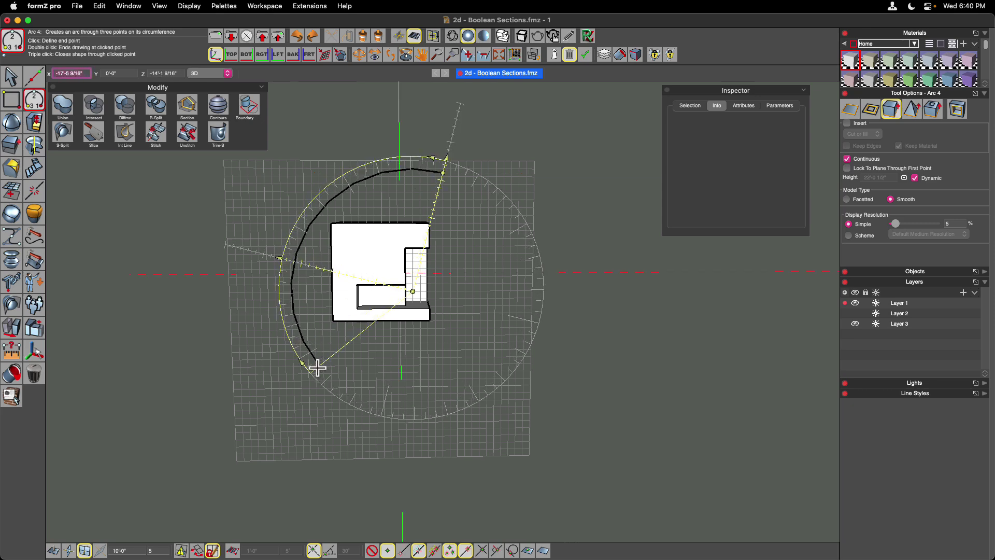
left_click(265, 383)
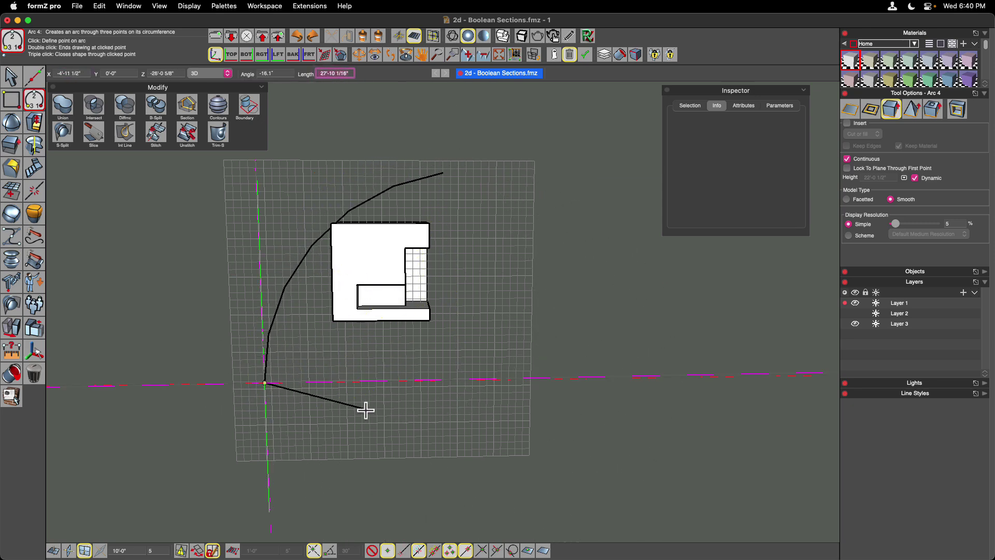
left_click(848, 111)
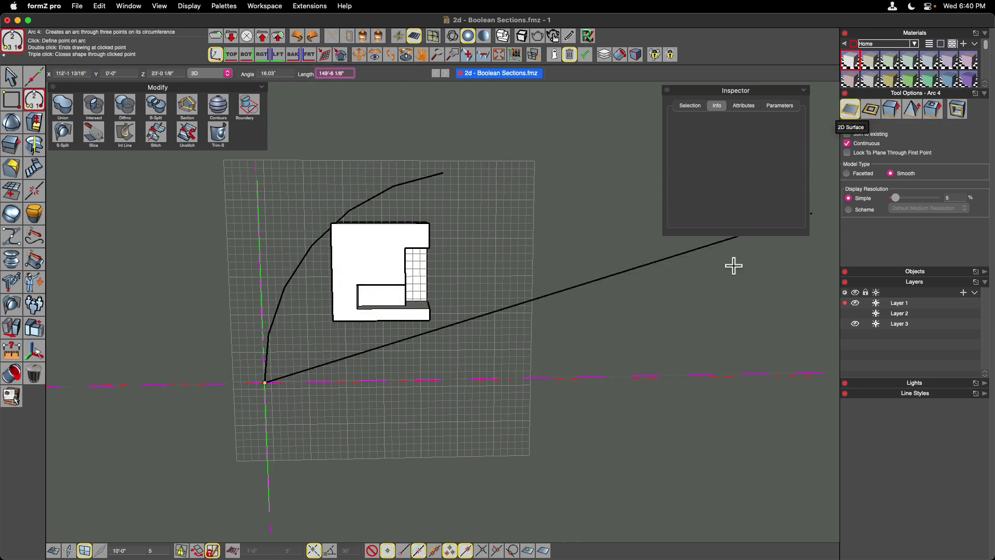
double_click(385, 370)
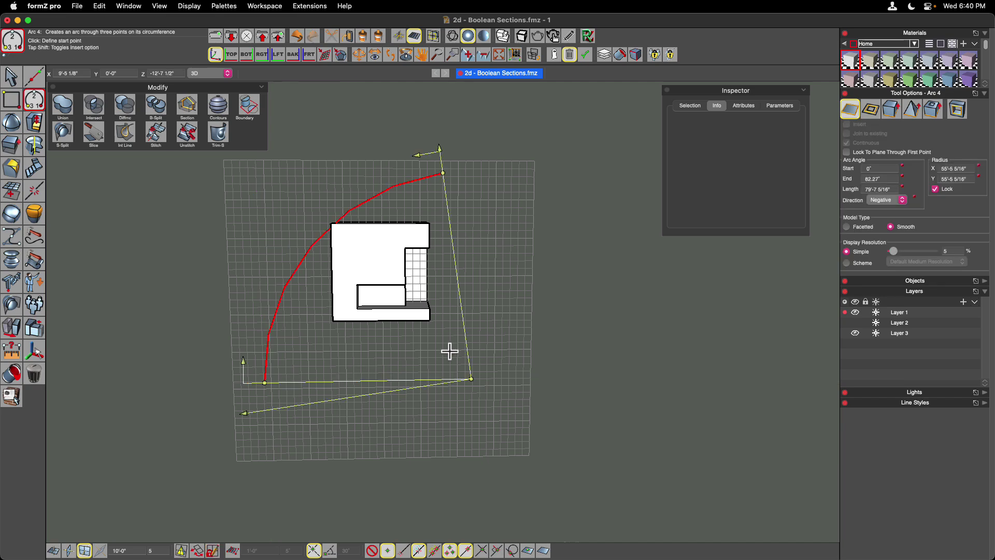
Move the arc sideways along the vertical reference plane so it passes across the notched cube, and deselect it
middle_click_drag(472, 339, 472, 339)
scroll(473, 339, "down", 8)
left_click(12, 327)
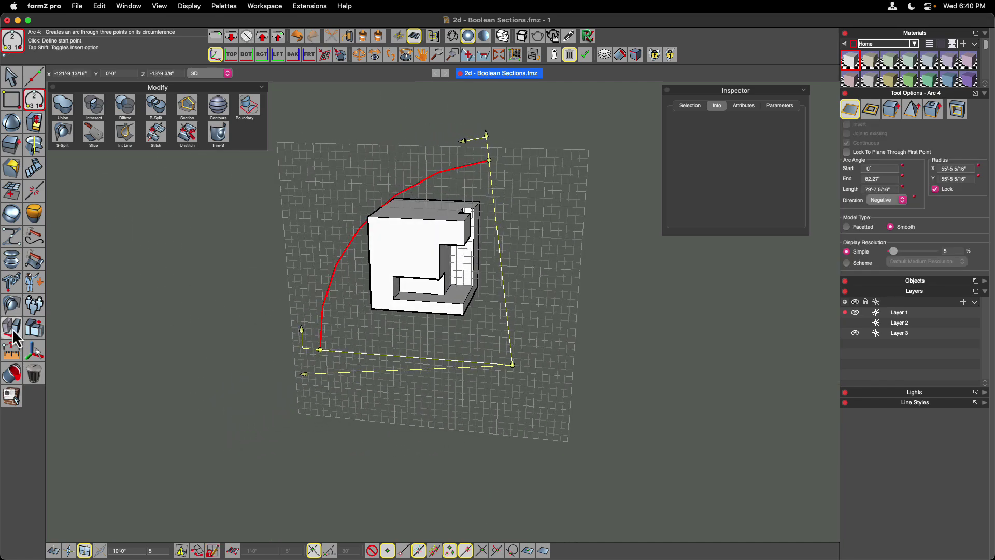
left_click(322, 321)
left_click(392, 345)
middle_click_drag(535, 320, 423, 289)
middle_click_drag(502, 230, 437, 229)
left_click(12, 77)
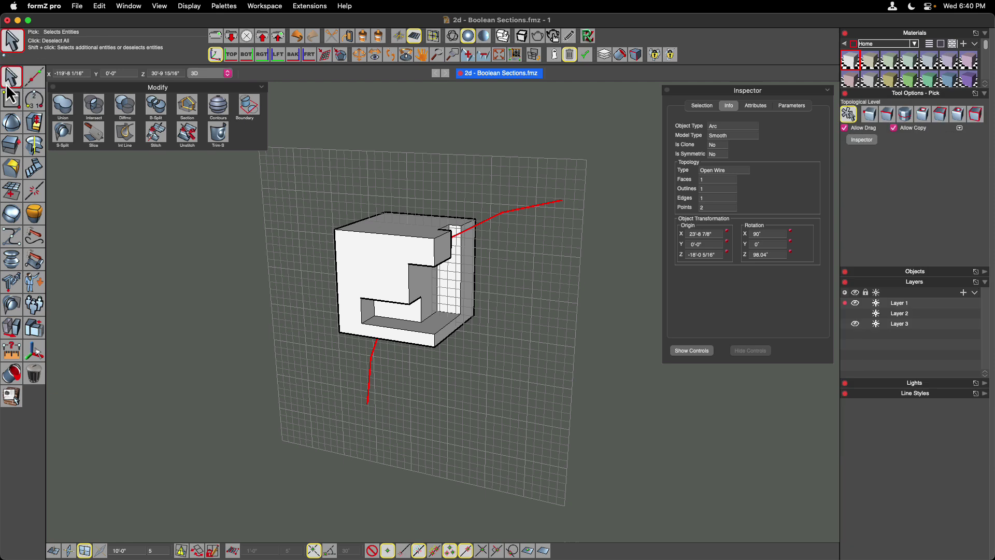
left_click(271, 188)
middle_click_drag(272, 188, 265, 200)
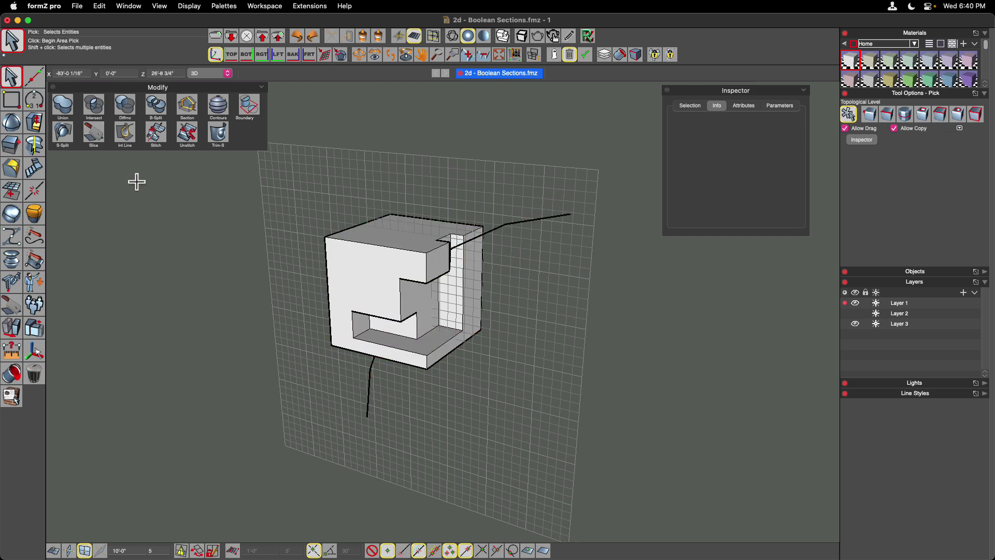
Slice the notched cube with the arc, with the Heal option on
left_click(99, 139)
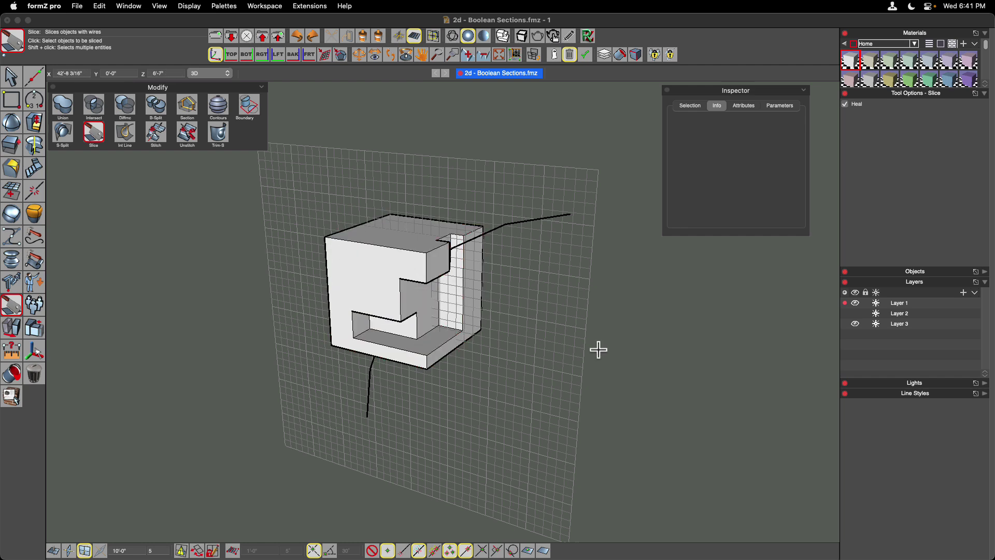
left_click(393, 244)
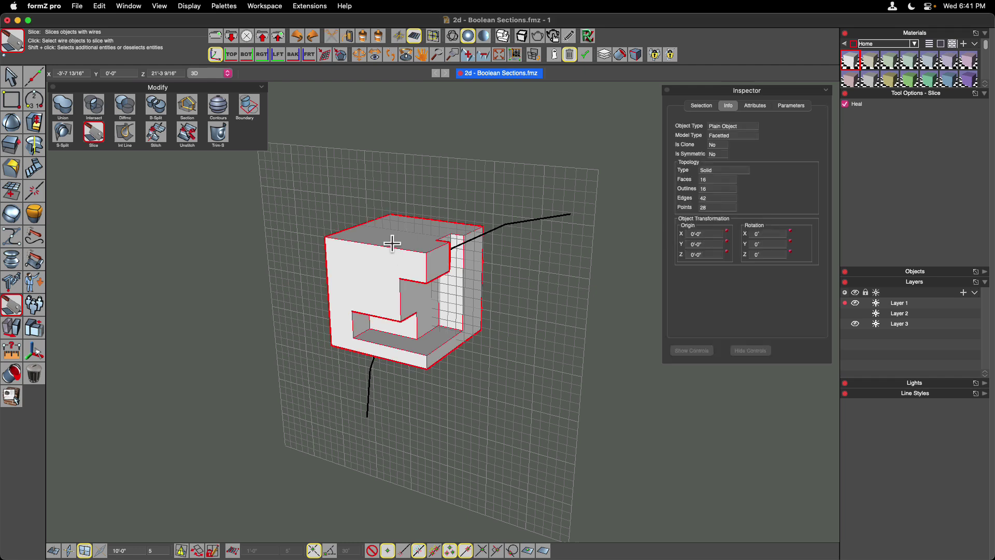
left_click(531, 221)
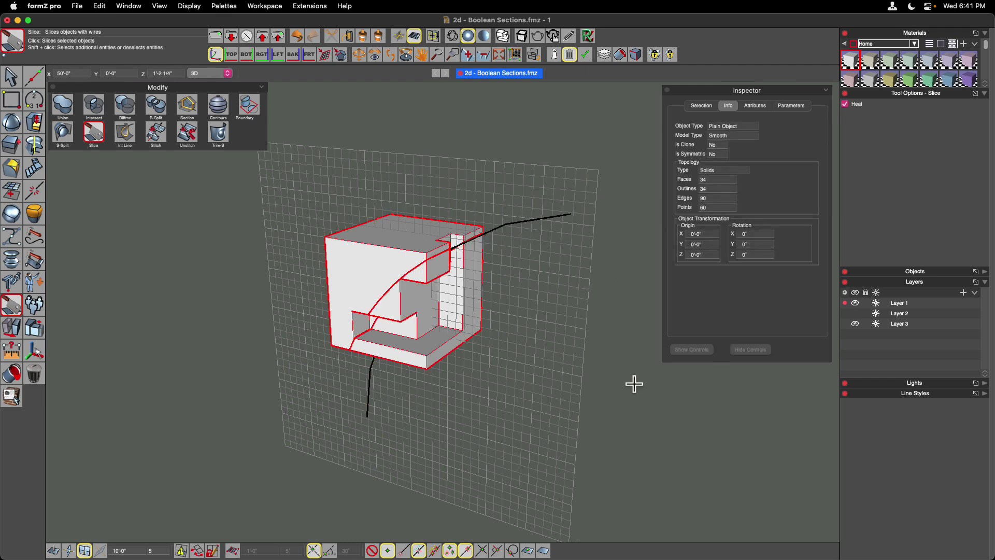
left_click(13, 77)
left_click(440, 171)
Move the upper-left piece of the sliced cube away from the remaining piece, parallel to the reference plane
middle_click_drag(440, 171, 384, 255)
middle_click_drag(549, 247, 363, 282)
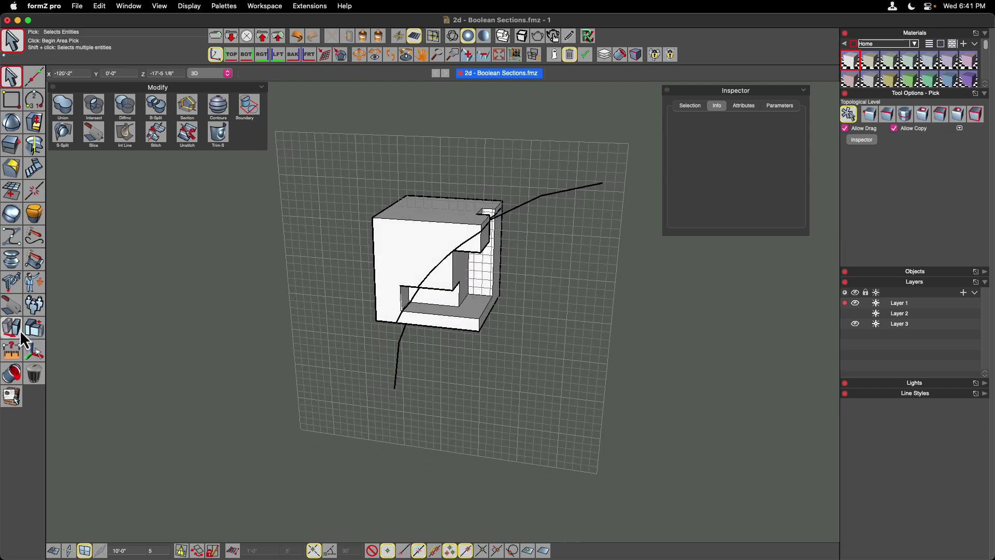
left_click(11, 328)
left_click(378, 321)
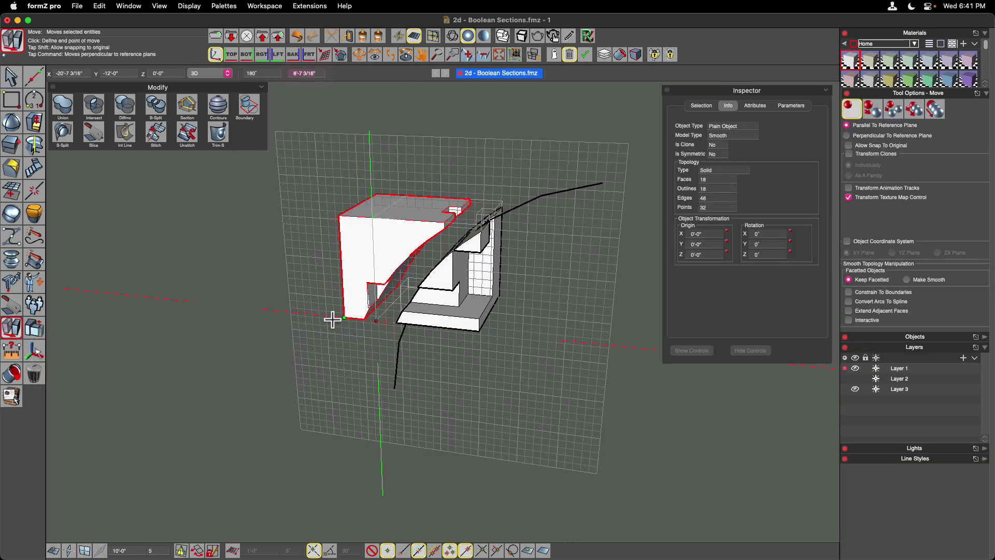
left_click(289, 313)
Examine the curved cut sides of both pieces produced by the healed slice
middle_click_drag(391, 344, 381, 321)
middle_click_drag(321, 346, 428, 307)
middle_click_drag(501, 285, 366, 289)
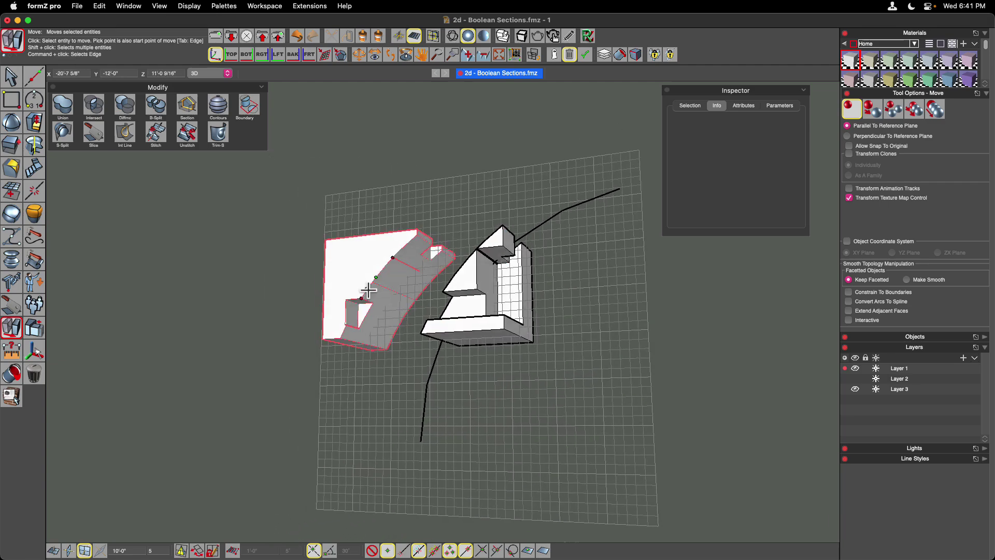
middle_click_drag(471, 289, 445, 287)
left_click(11, 76)
left_click(369, 253)
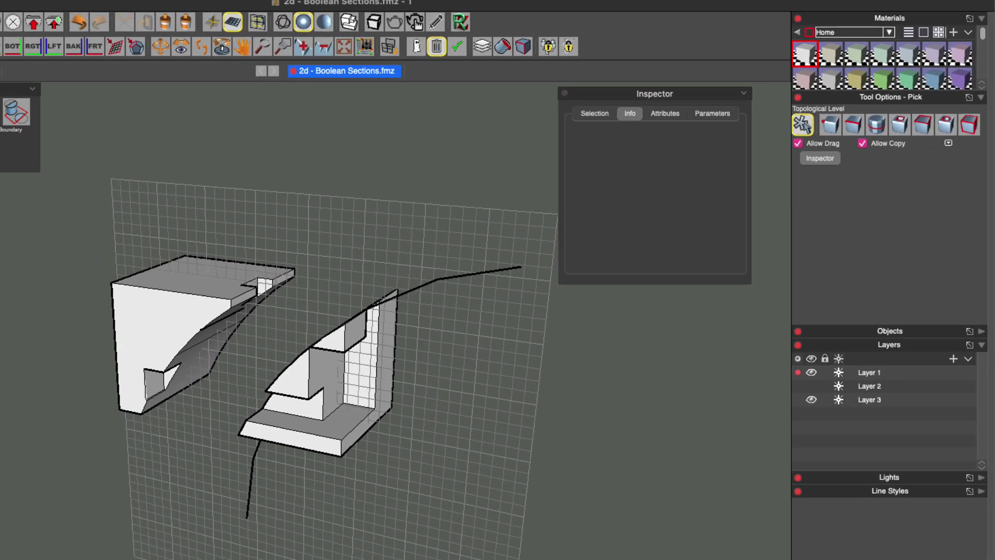
Undo the move and the healed slice, and slice the notched cube with the arc again with Heal off
key("super+z")
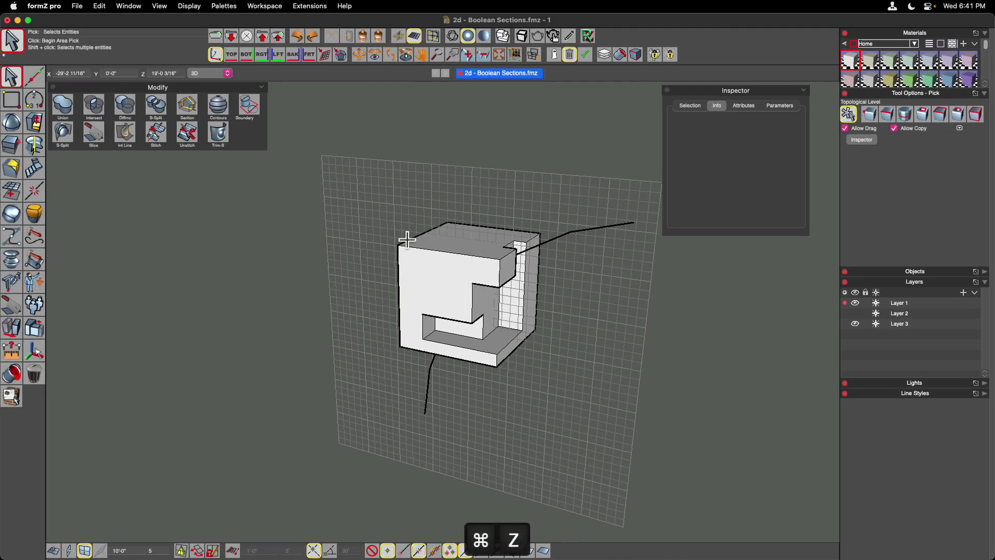
left_click(98, 133)
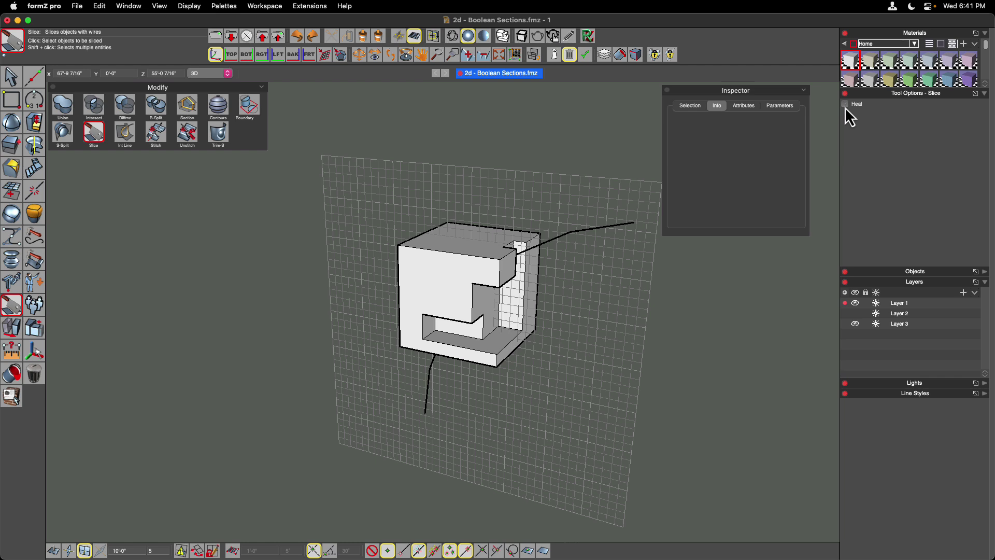
left_click(437, 260)
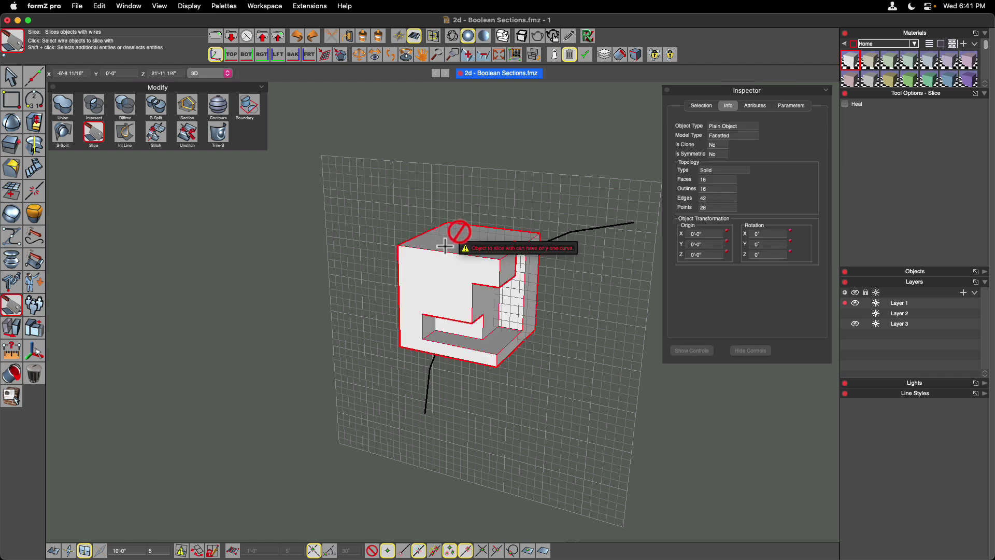
left_click(583, 229)
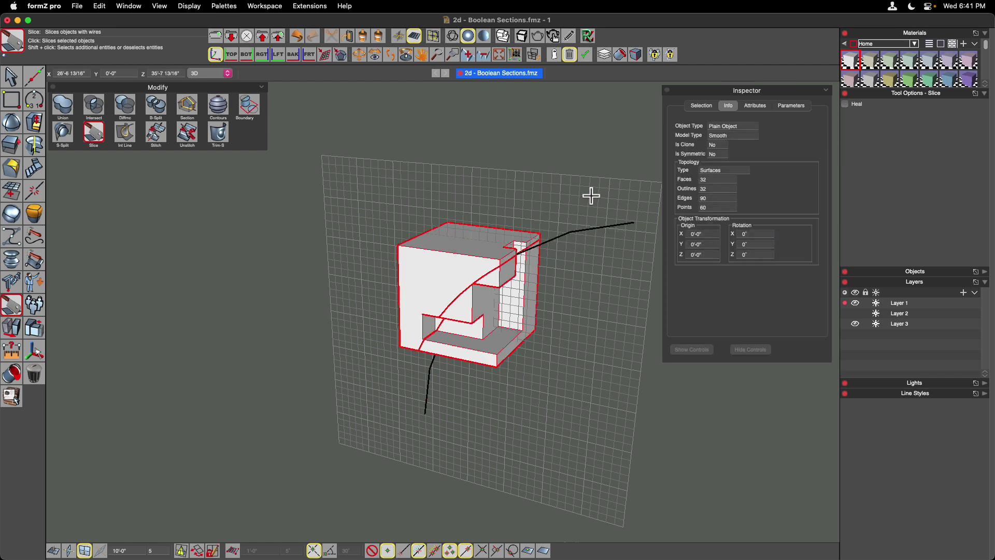
Move the upper-left piece of the unhealed slice away from the rest of the cube
left_click(11, 77)
left_click(411, 364)
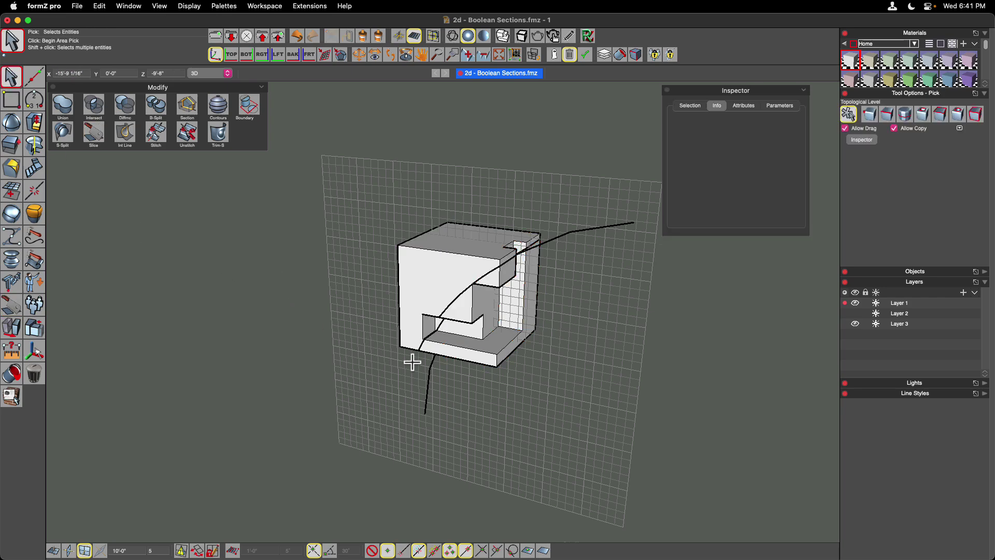
left_click_drag(405, 347, 306, 331)
left_click(376, 366)
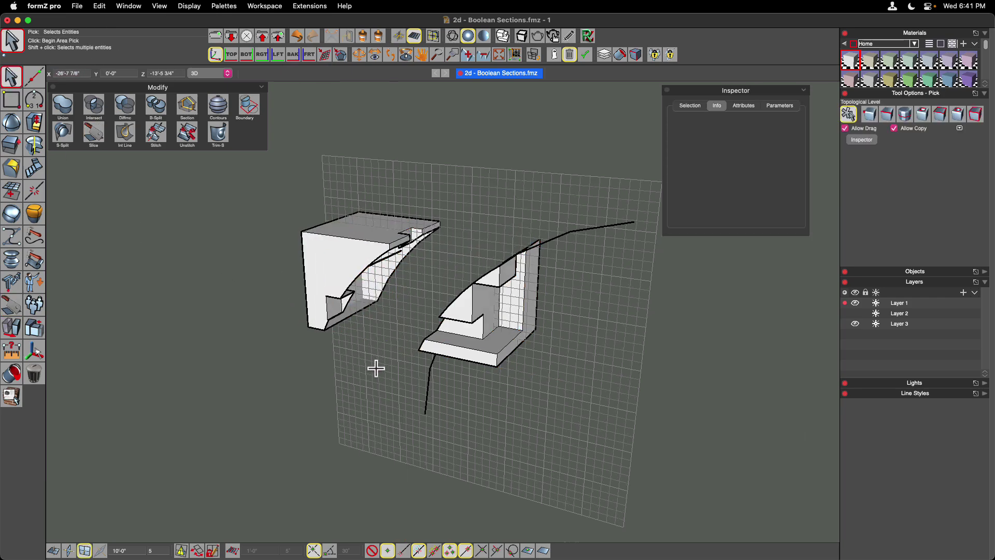
Examine the cut sides and interiors of both pieces from the slice made without Heal
scroll(377, 368, "left", 10)
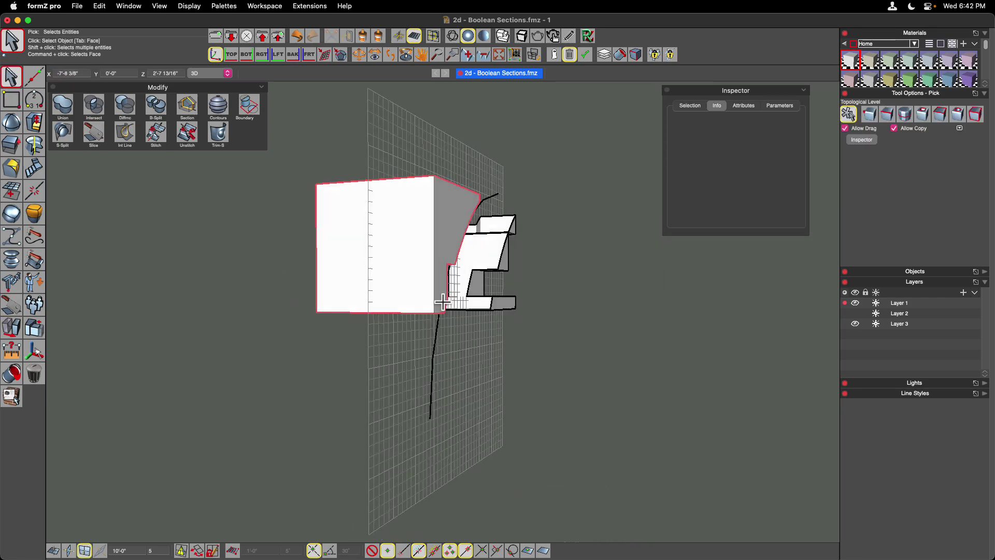
scroll(430, 311, "left", 10)
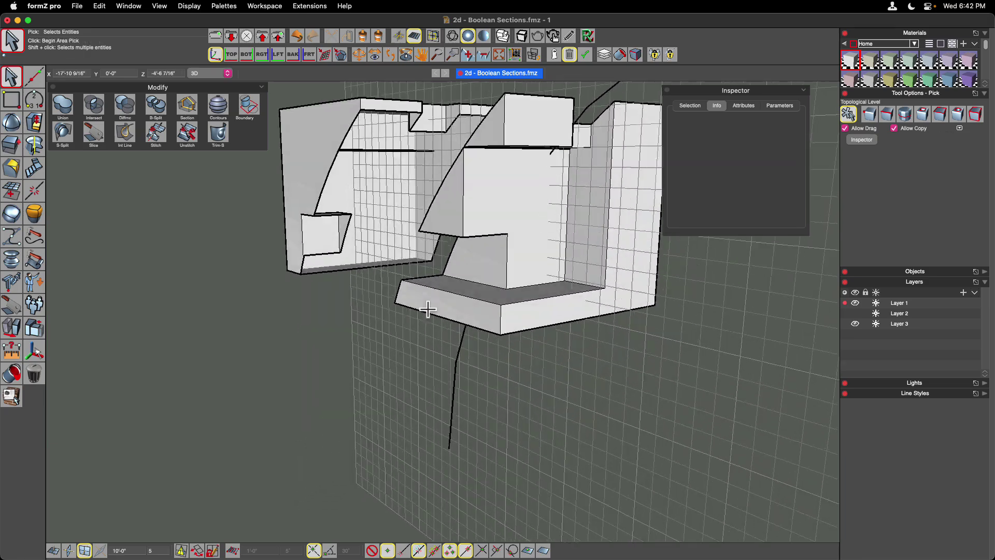
scroll(437, 146, "up", 5)
scroll(437, 231, "left", 10)
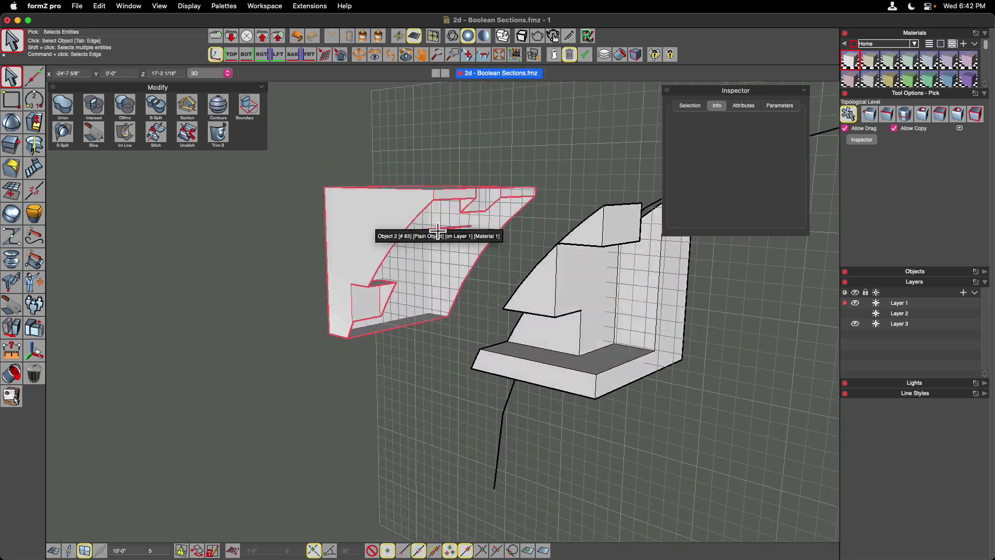
scroll(437, 231, "left", 5)
scroll(411, 311, "left", 10)
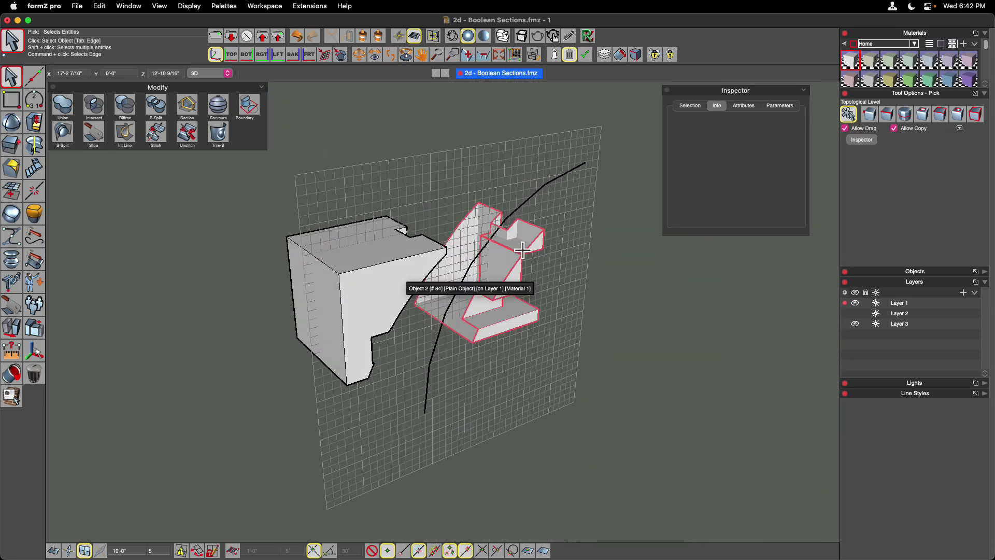
scroll(569, 189, "left", 2)
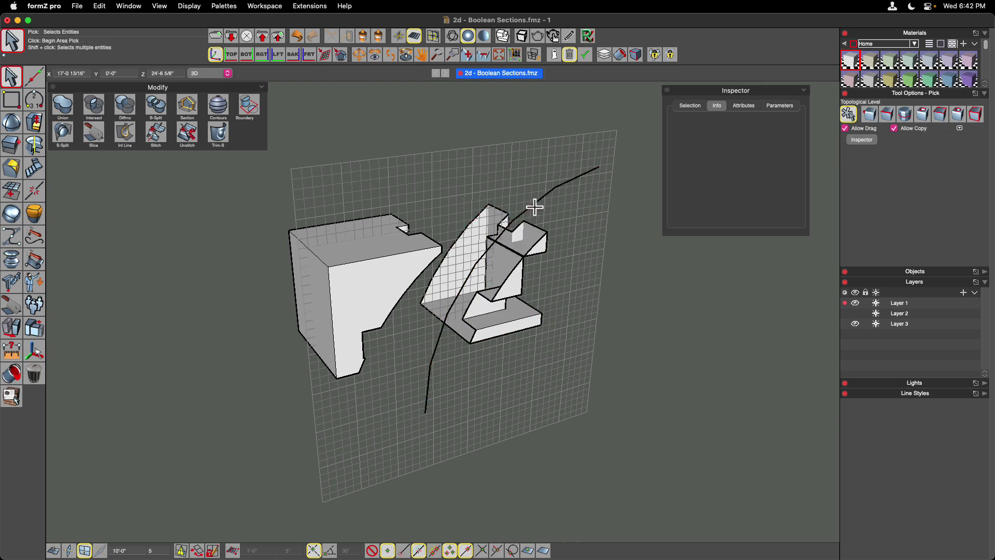
middle_click_drag(534, 208, 535, 208)
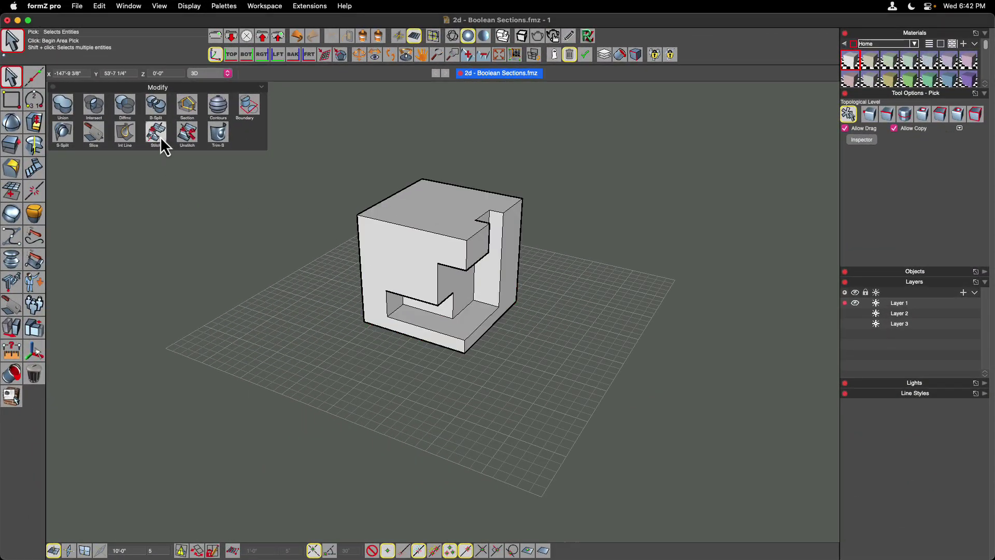
Check the intact notched cube's topology type in the Inspector's Info and deselect the cube
left_click(188, 147)
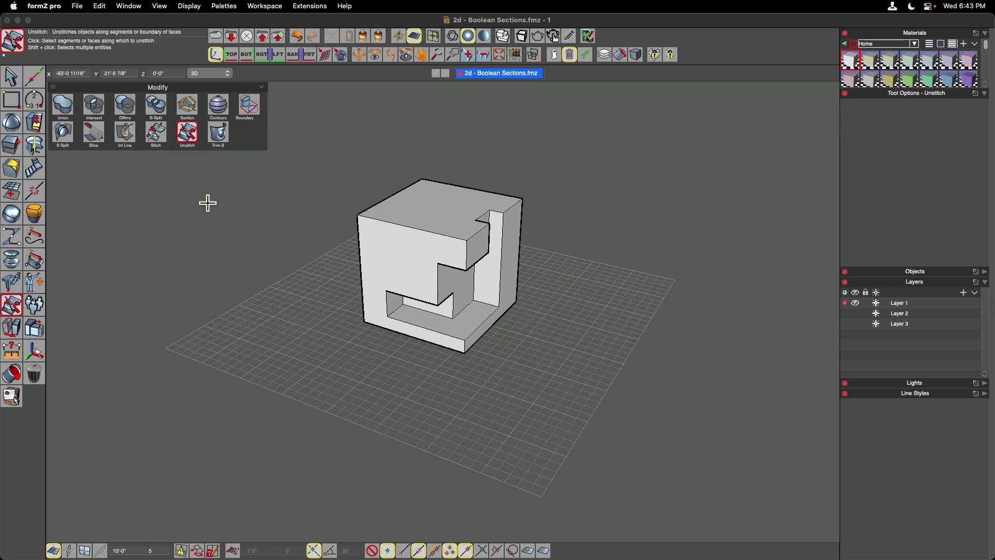
left_click(11, 76)
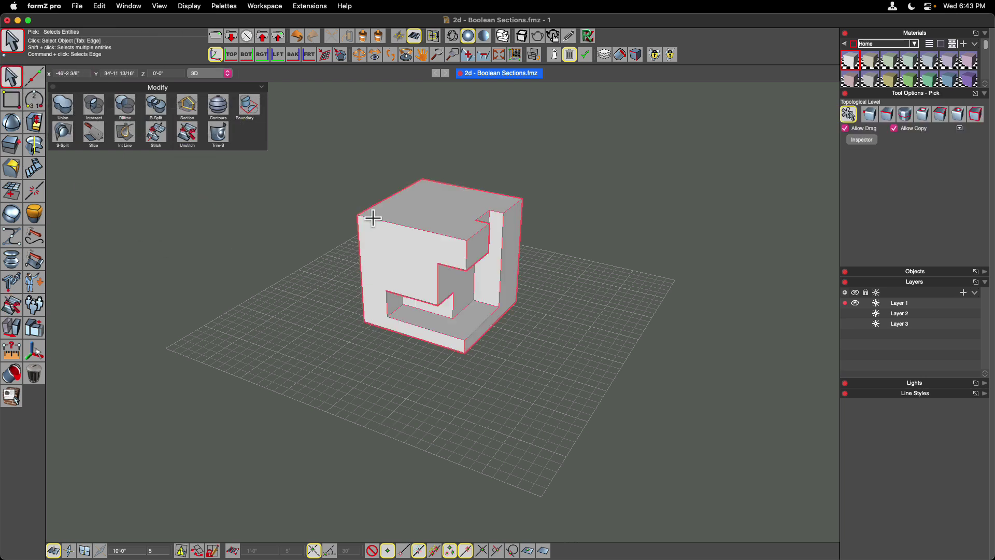
left_click(382, 218)
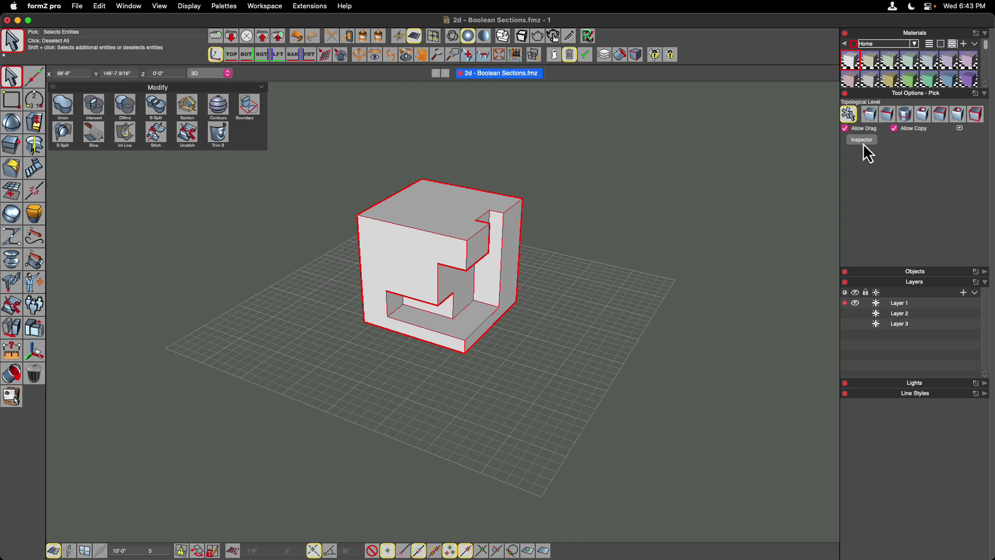
left_click(862, 141)
left_click(729, 107)
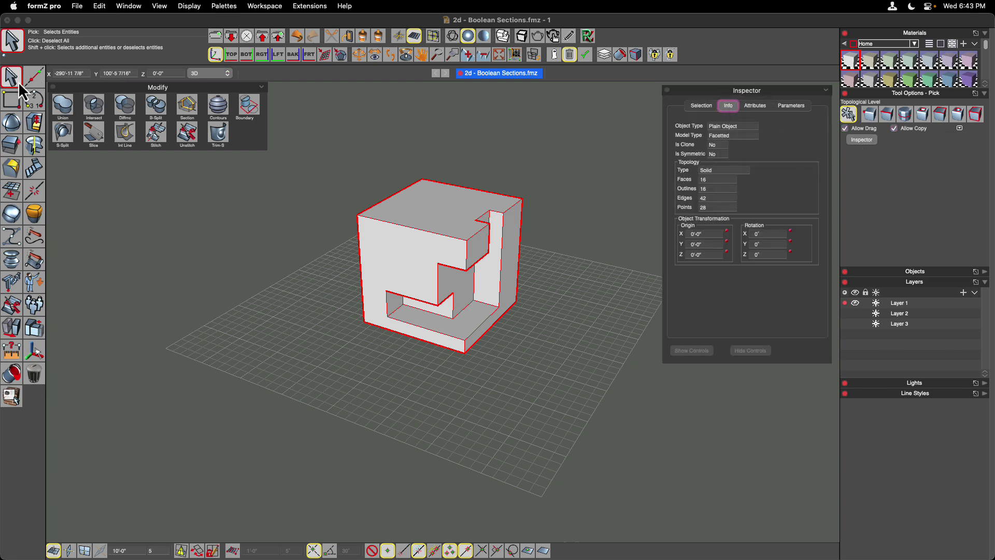
left_click(196, 228)
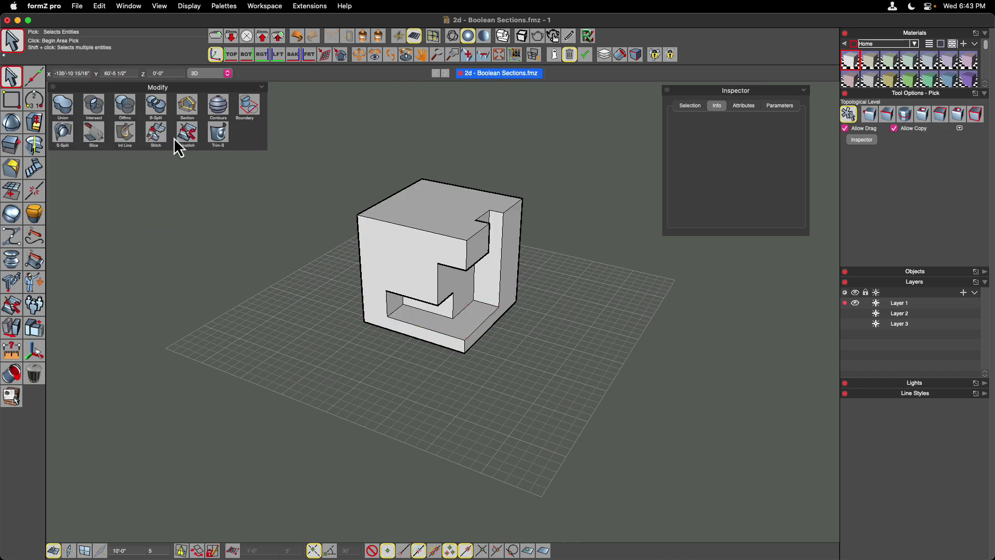
Unstitch the top face from the notched cube and select it to check its topology type
left_click(189, 136)
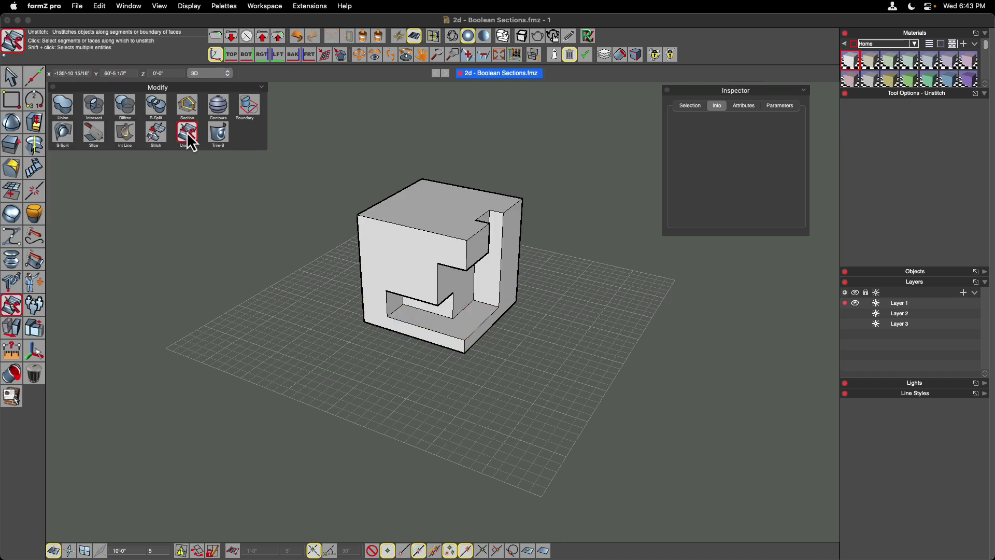
left_click(430, 208)
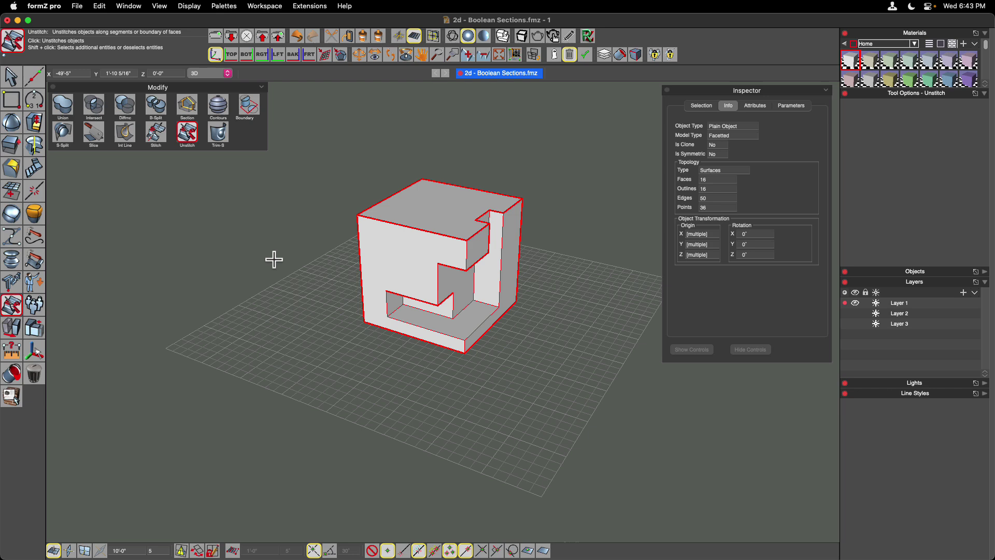
left_click(12, 78)
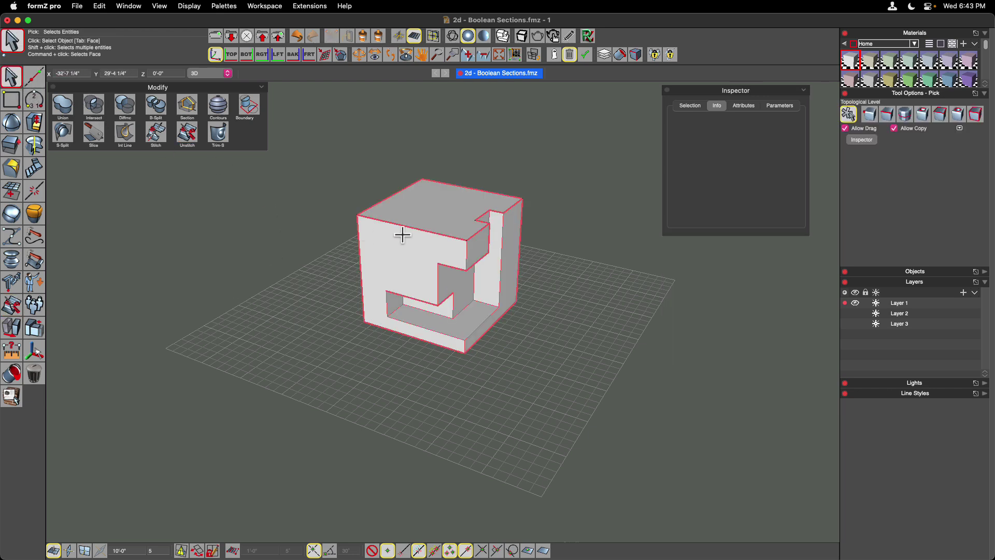
left_click(419, 212)
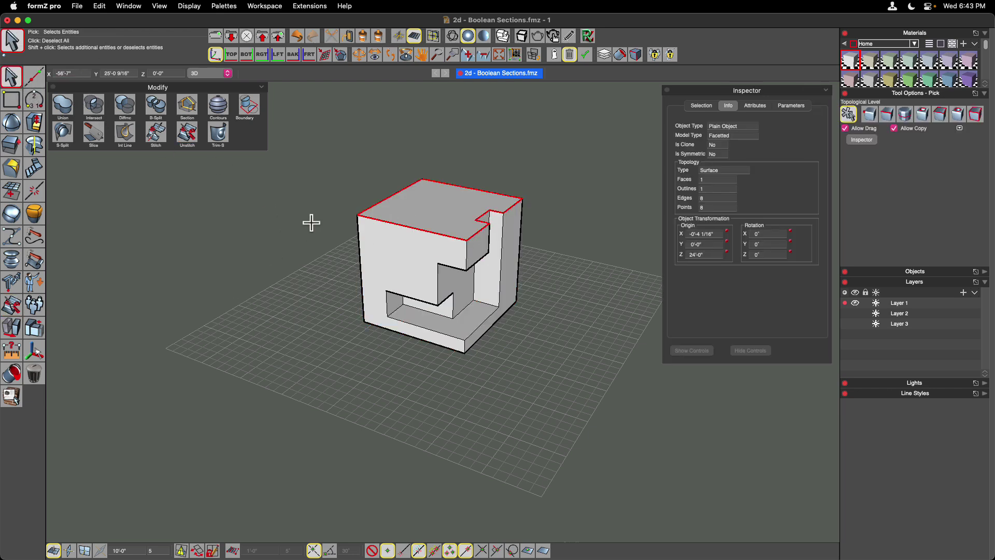
Move the unstitched top face straight up, perpendicular to the reference plane, about 10'-8 1/2" above the cube
left_click(11, 328)
left_click(358, 213)
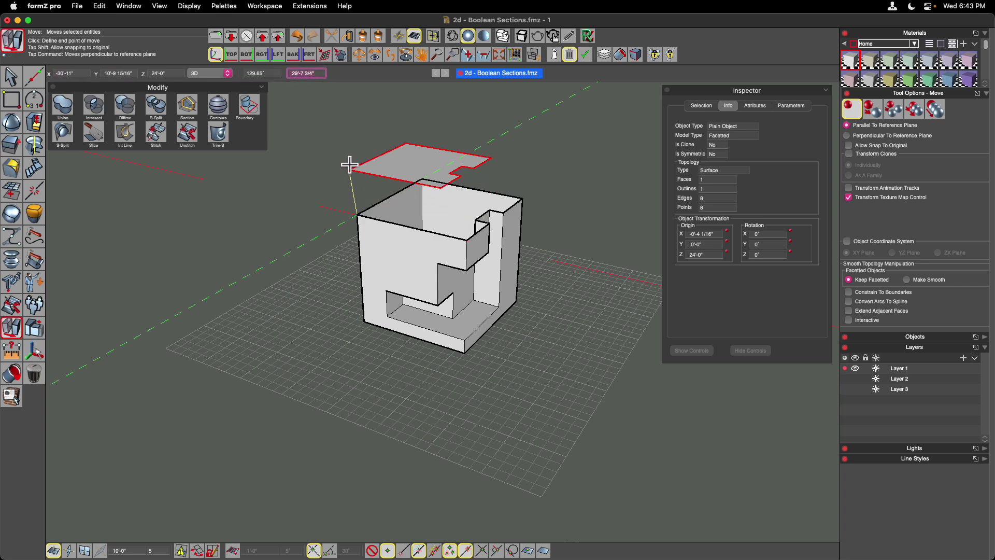
key("super")
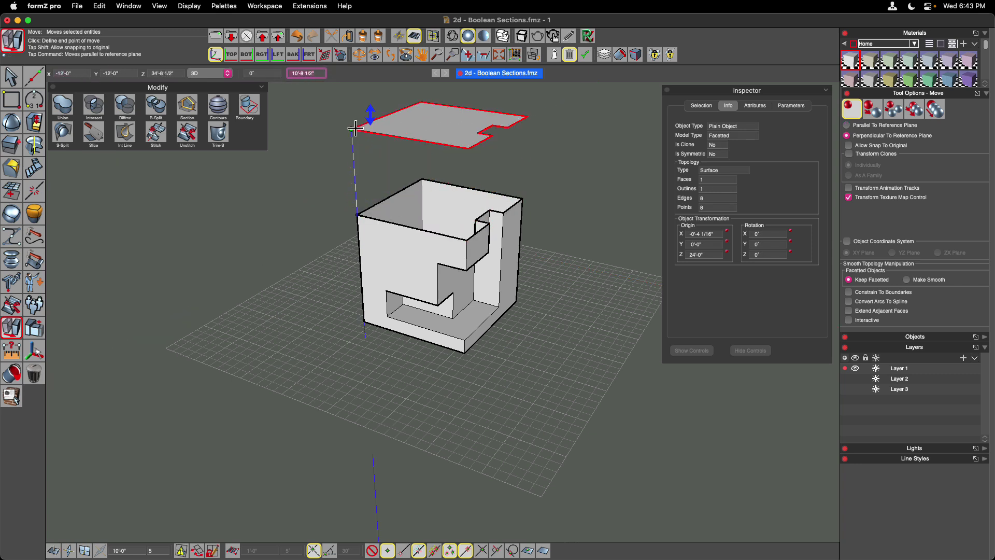
left_click(366, 128)
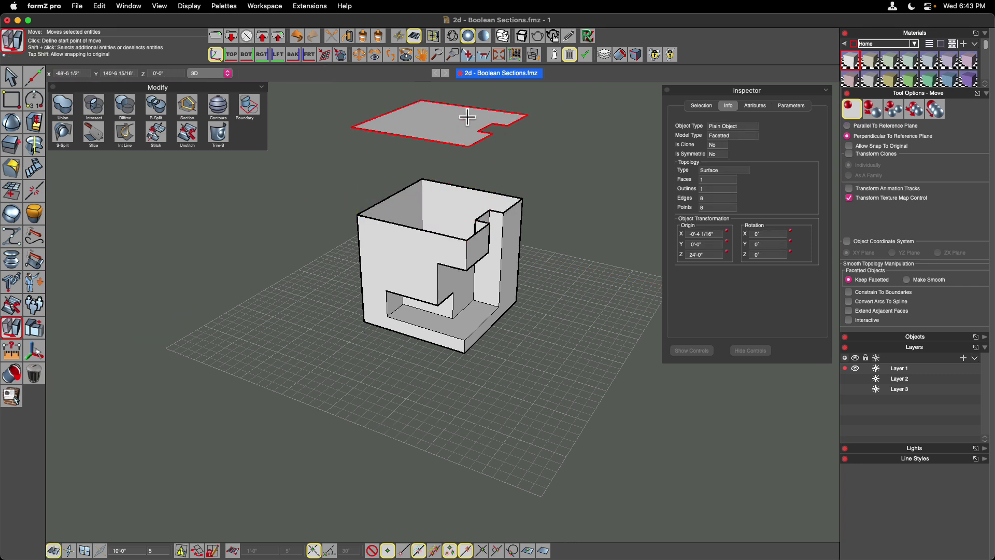
Select the open cube body to check its topology type in the Inspector's Info, and deselect everything
left_click(11, 83)
left_click(360, 223)
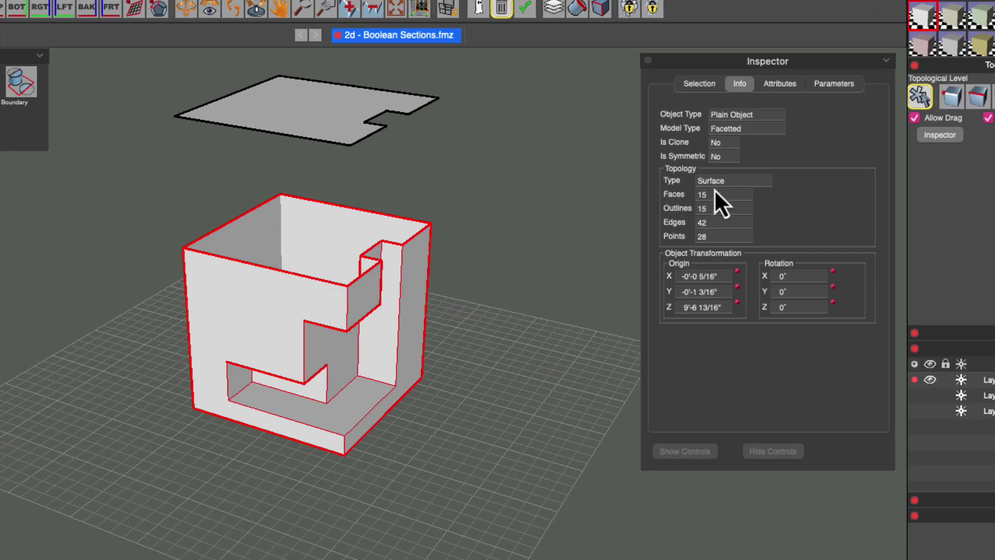
left_click(367, 120, "shift")
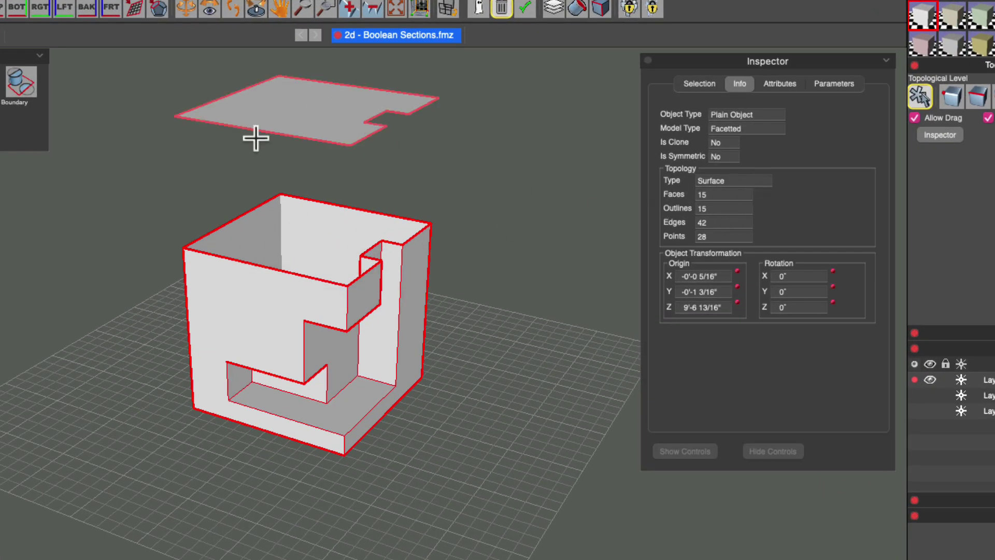
left_click(285, 123, "shift")
middle_click_drag(331, 330, 332, 331)
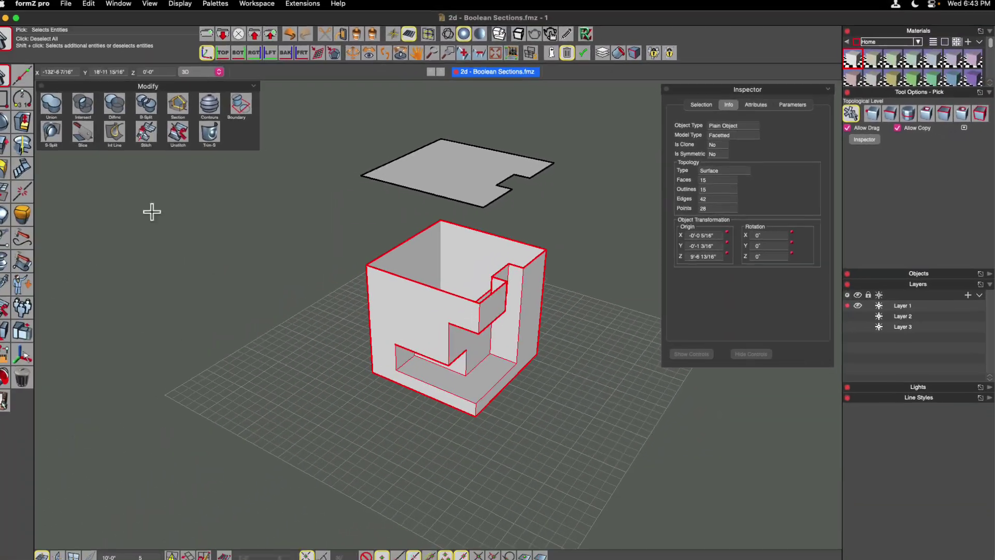
left_click(95, 166)
Examine the open cube's interior and the detached top face from several angles
middle_click_drag(344, 259, 344, 259)
middle_click_drag(458, 295, 427, 150)
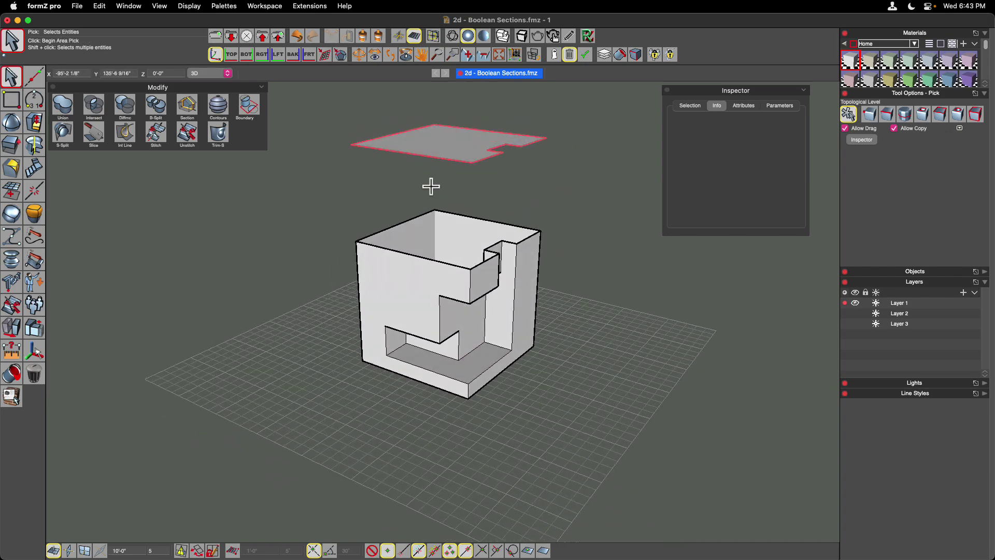
middle_click_drag(433, 235, 459, 312)
scroll(459, 312, "up", 2)
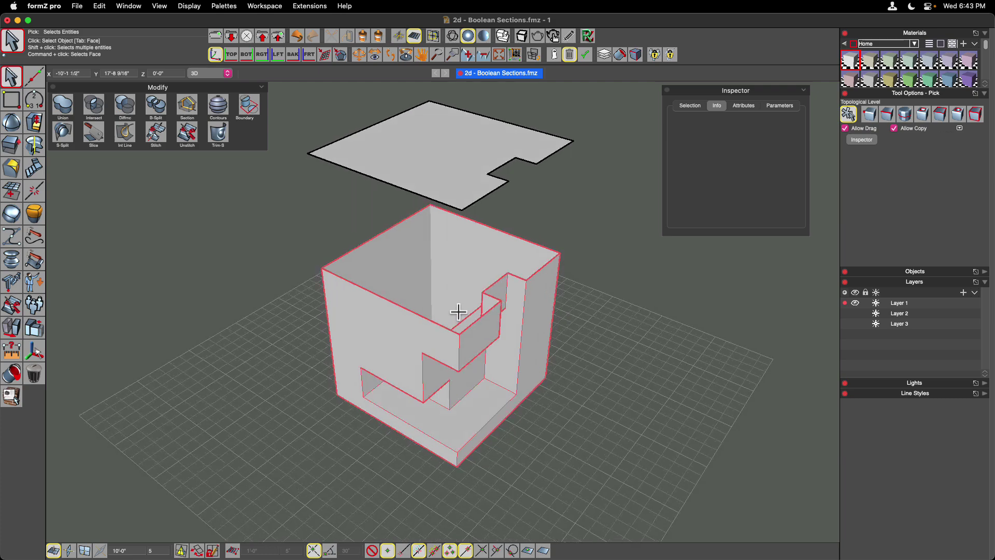
key("Left")
key("Left")
key("Left")
middle_click_drag(472, 237, 481, 330)
key("Left")
key("Left")
key("Left")
Move the detached top face back down onto the cube by its corner, matching the cube's open top corner
left_click(12, 327)
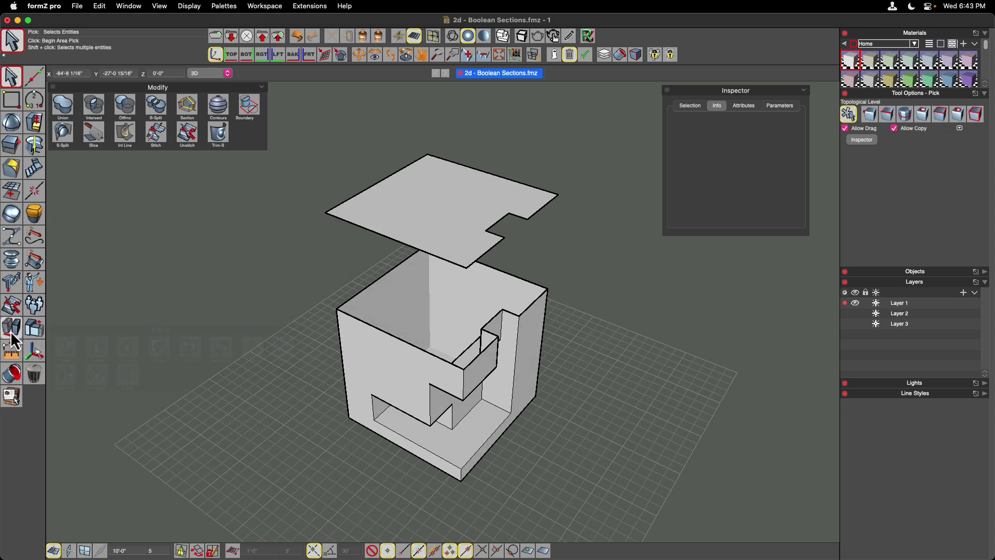
left_click(327, 213)
left_click(336, 309)
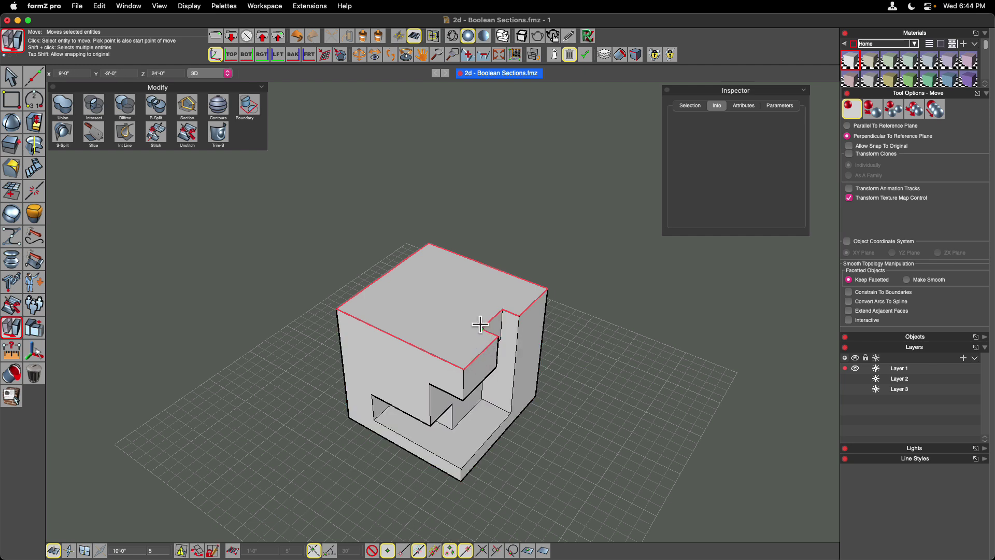
left_click(13, 79)
Stitch the top face to the open cube body, check the joined object's topology type, and deselect it
left_click(156, 132)
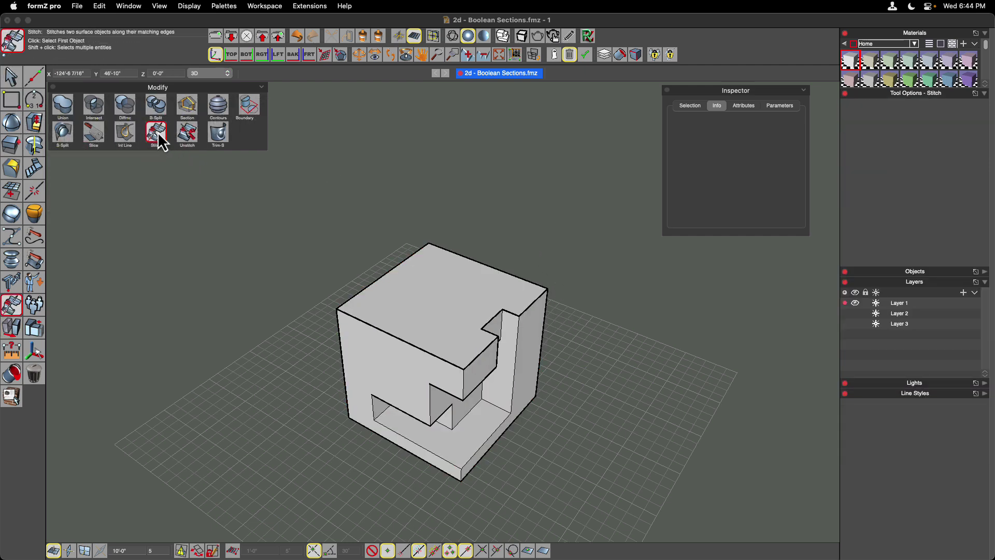
left_click(420, 308)
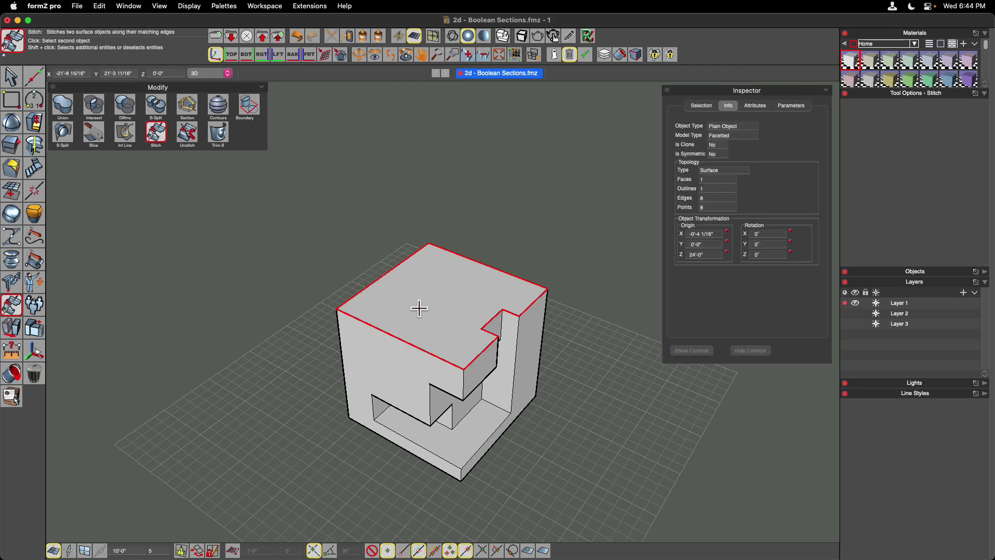
left_click(371, 379)
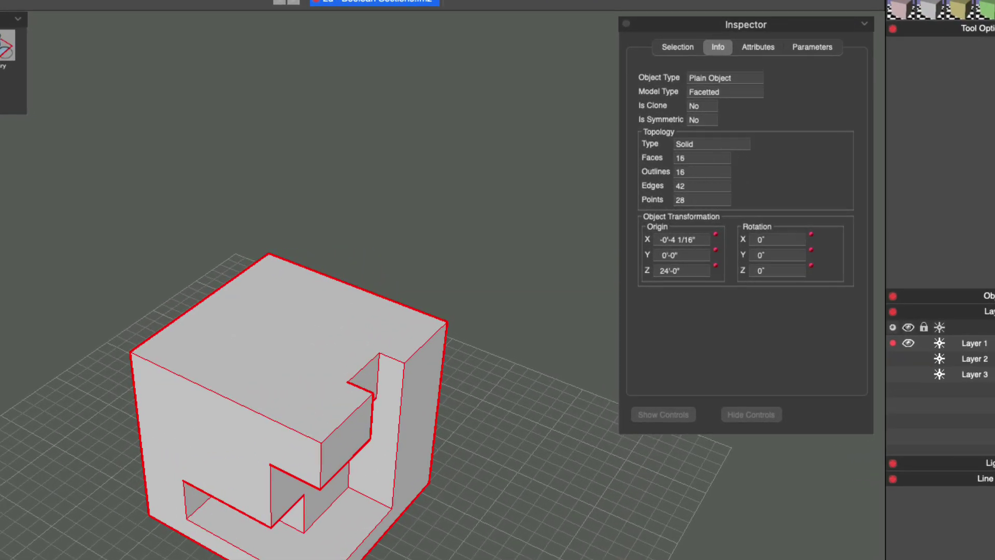
left_click(11, 77)
left_click(101, 239)
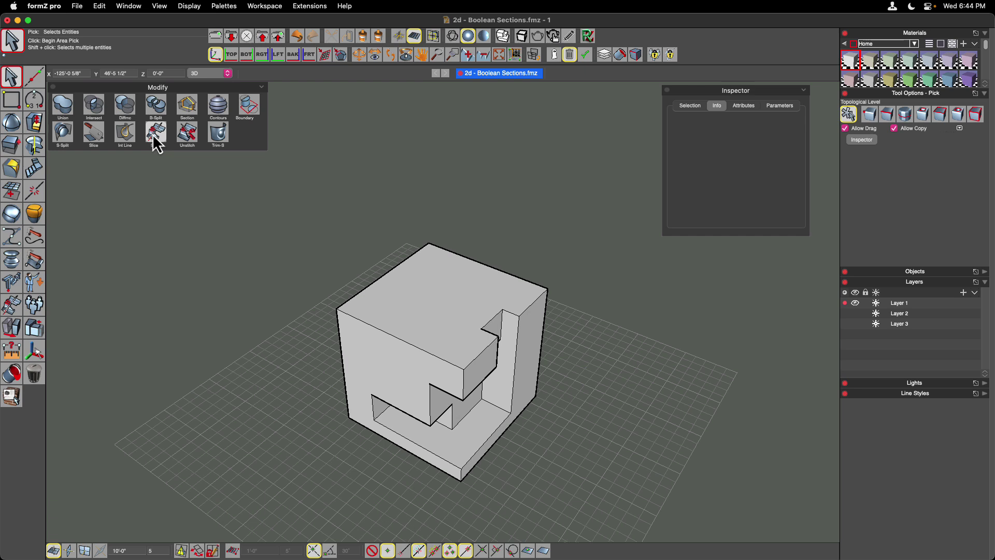